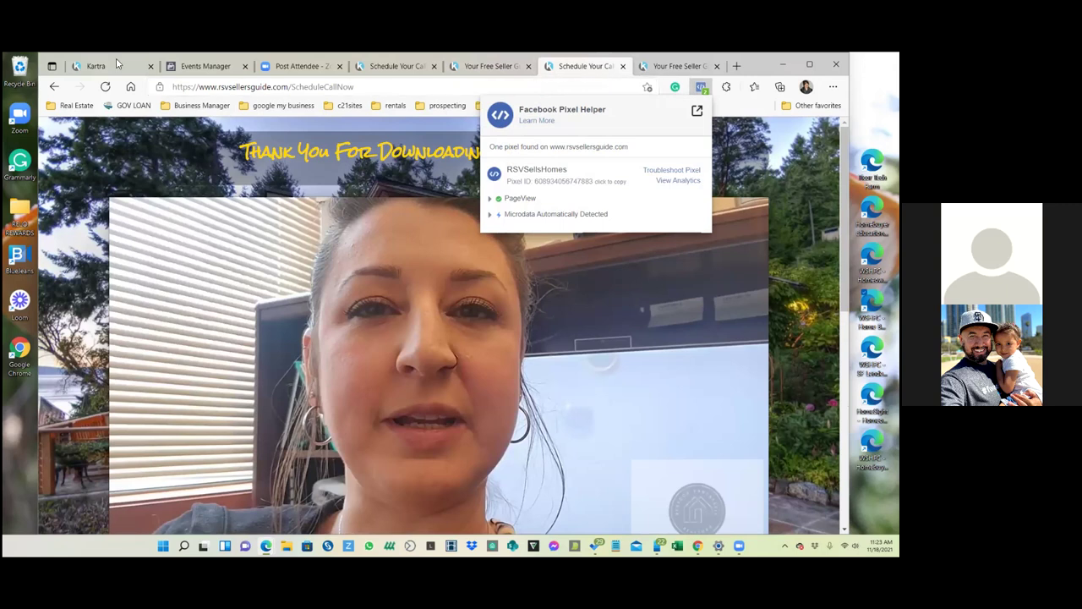
- Copy the Facebook pixel base code from the Install Base Code page in Events Manager
left_click(96, 66)
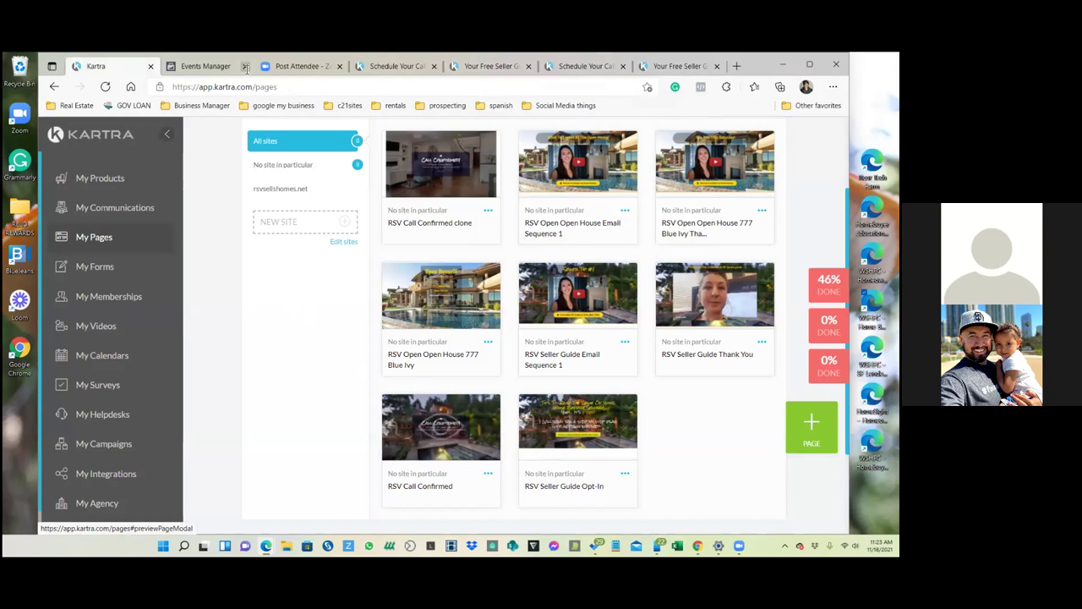
left_click(206, 66)
left_click(321, 341)
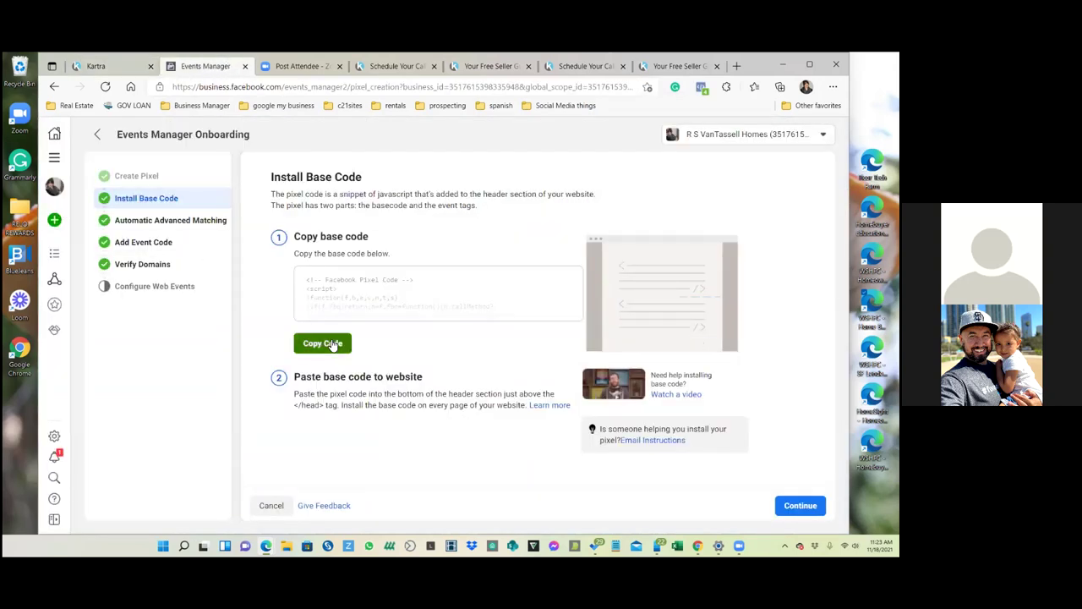
- Open the RSV Call Confirmed page for editing in Kartra
left_click(101, 68)
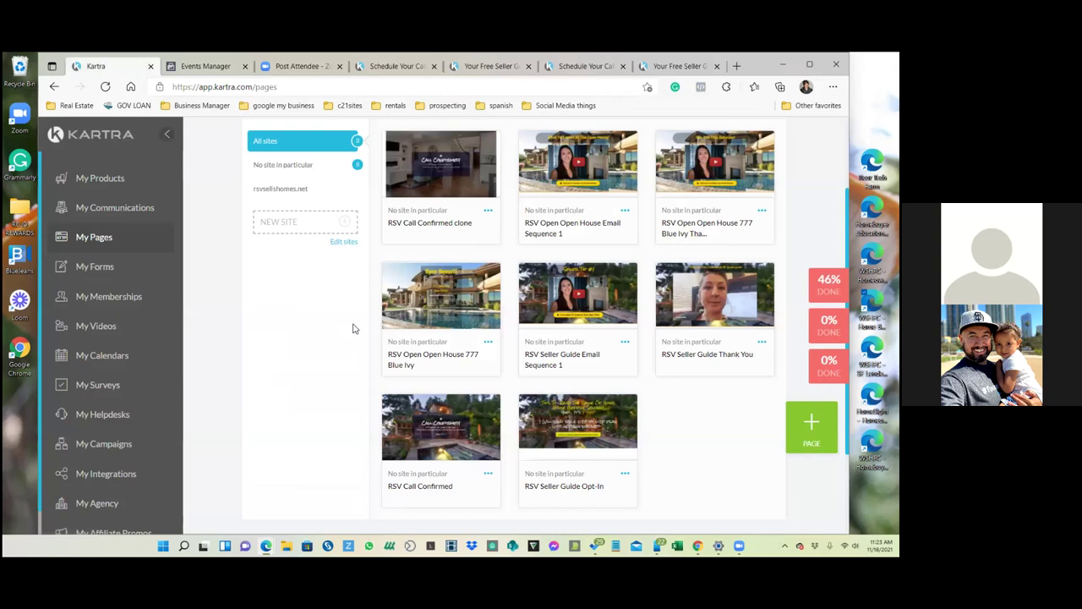
left_click(488, 473)
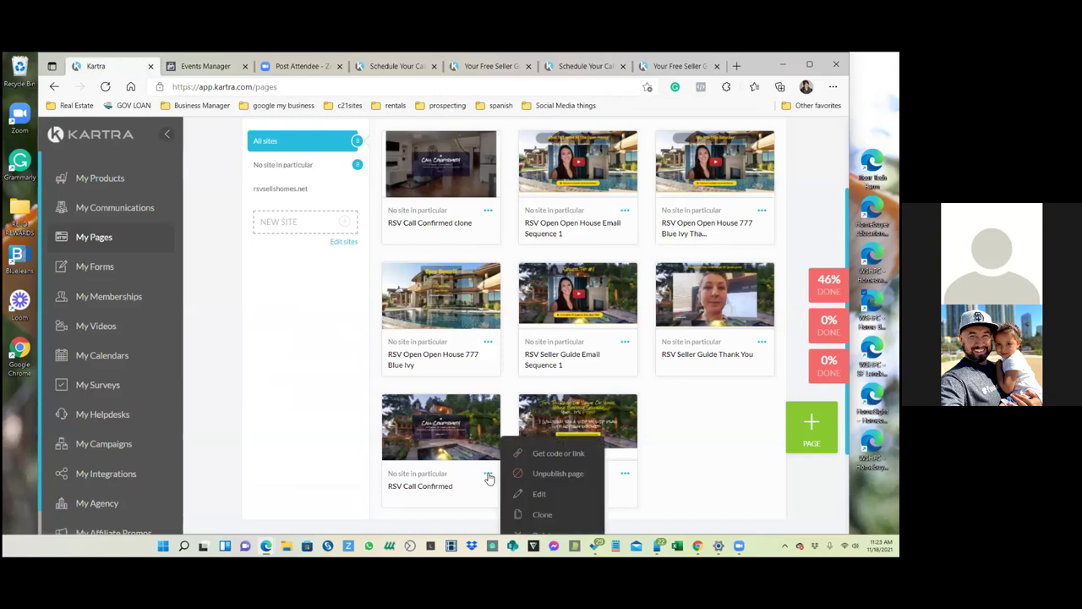
left_click(539, 495)
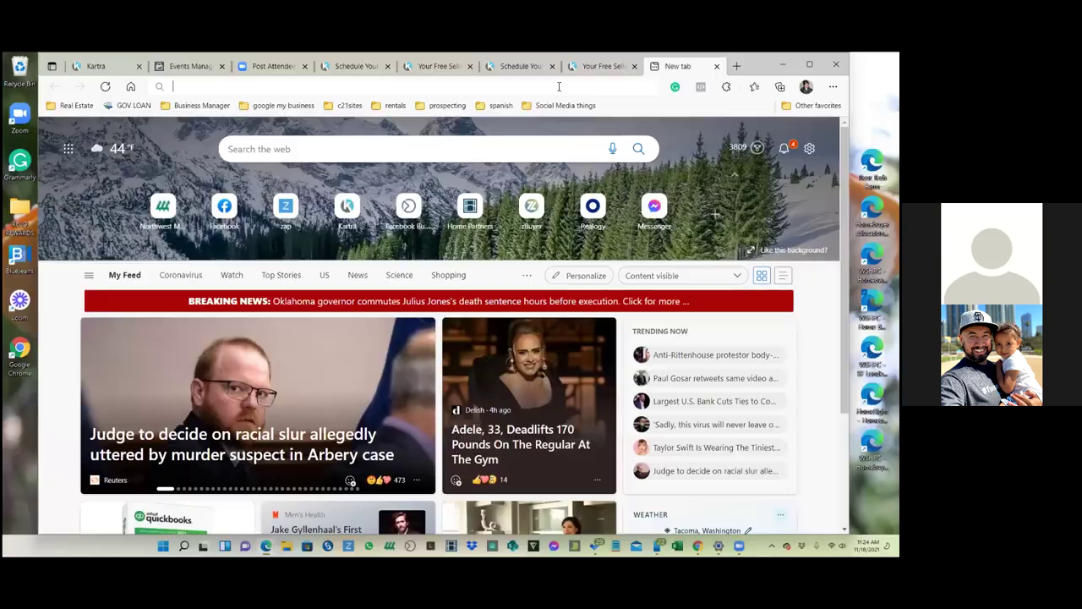
- Load rsvsellersguide.com/CallConfirmed in the new browser tab and inspect its pixel with Facebook Pixel Helper
left_click(577, 87)
type("rsvsellersguide.com/CallConfirmed")
key("Return")
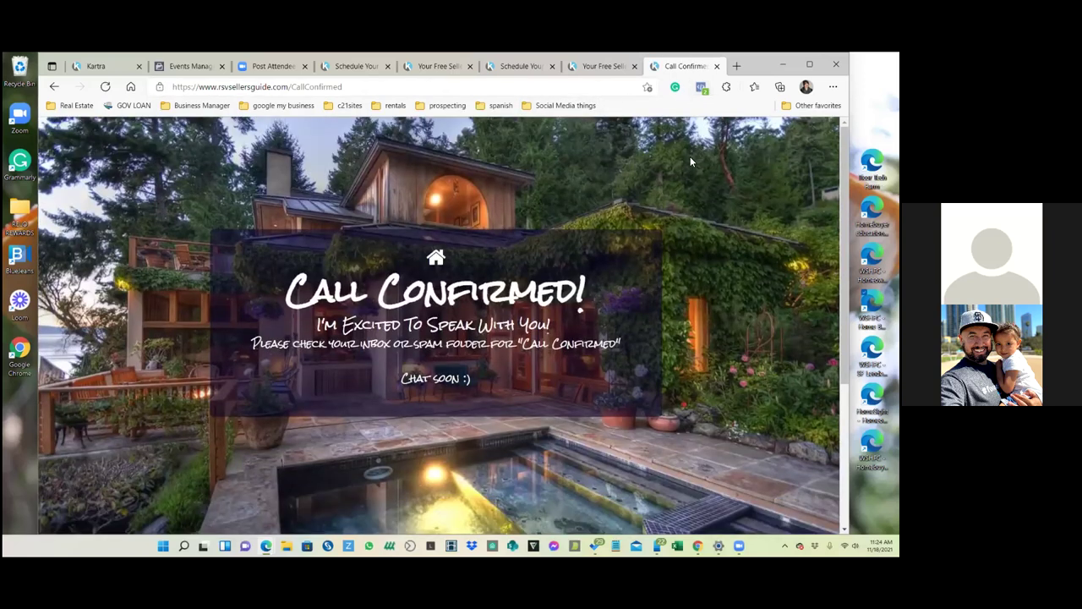
left_click(701, 87)
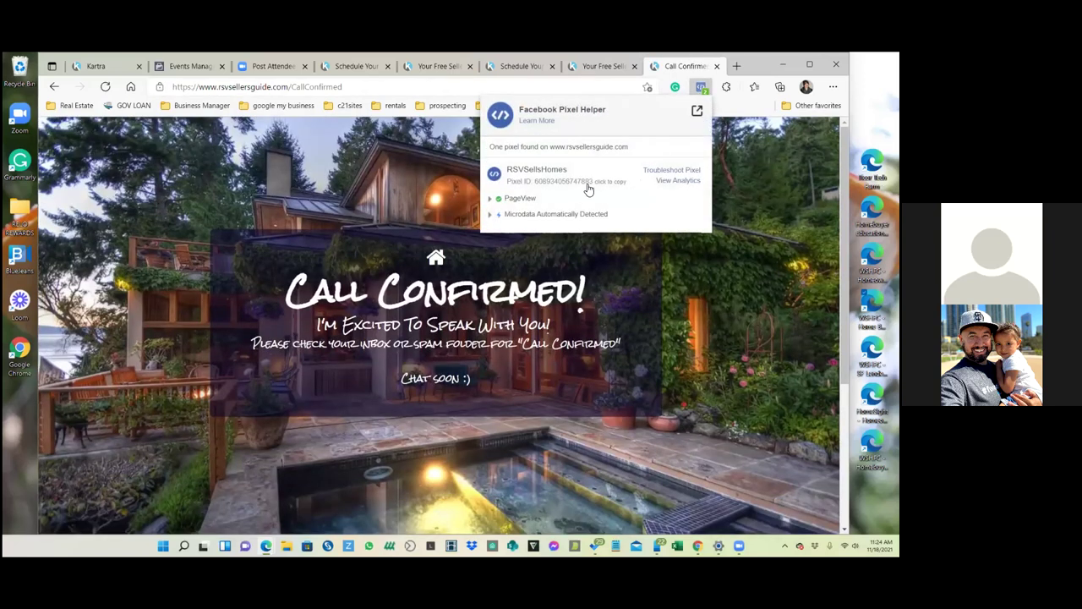
- Close the Call Confirmed tab and the duplicate Schedule Your Call and Your Free Seller Guide tabs
left_click(552, 66)
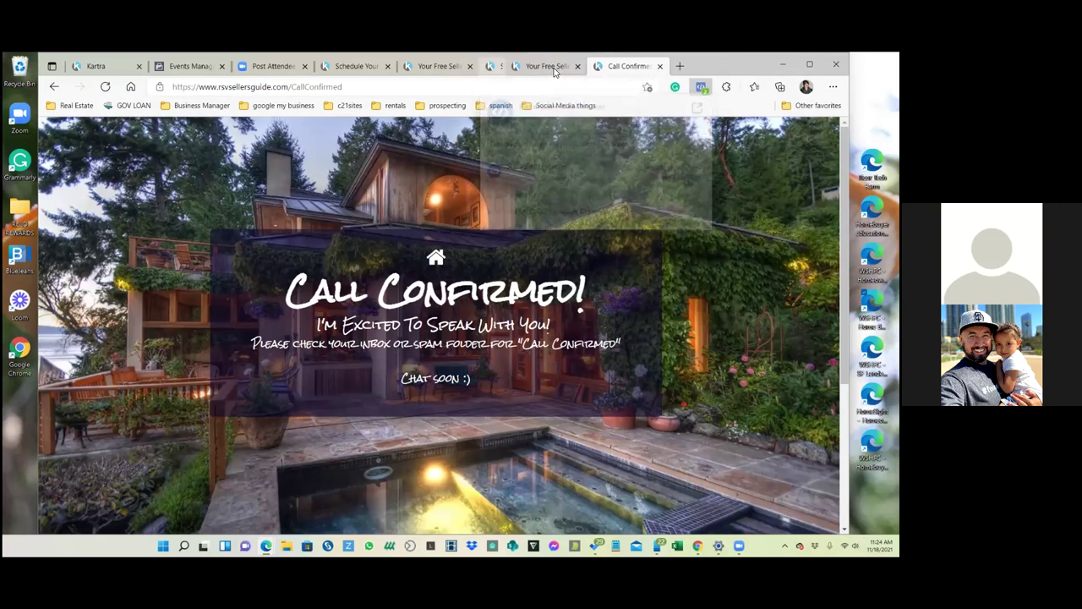
left_click(552, 66)
left_click(552, 66)
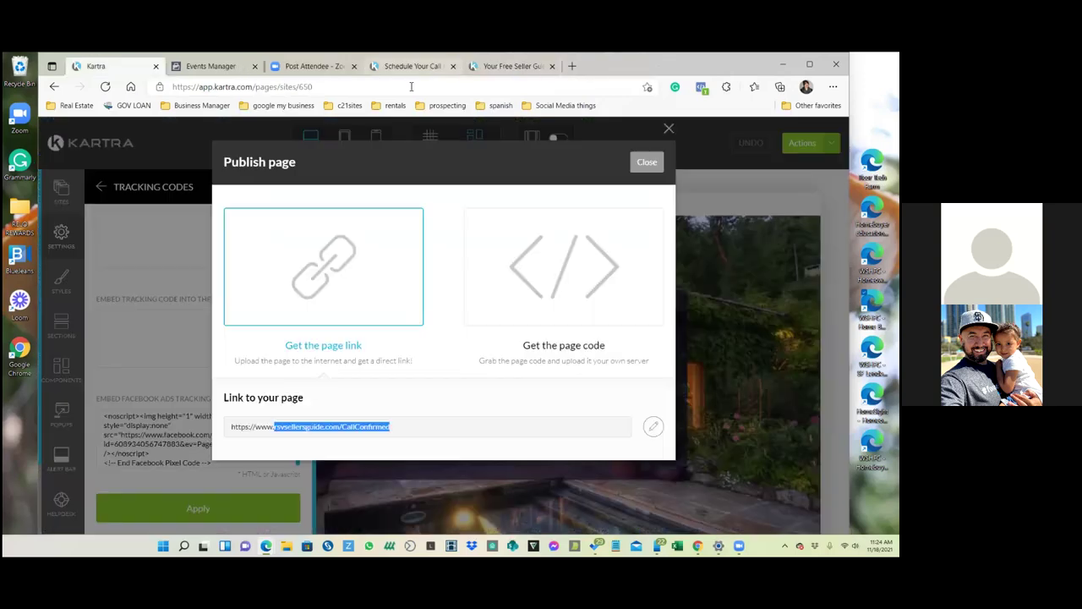
- Close Kartra's Publish page dialog and exit the page editor to the Pages list
left_click(211, 66)
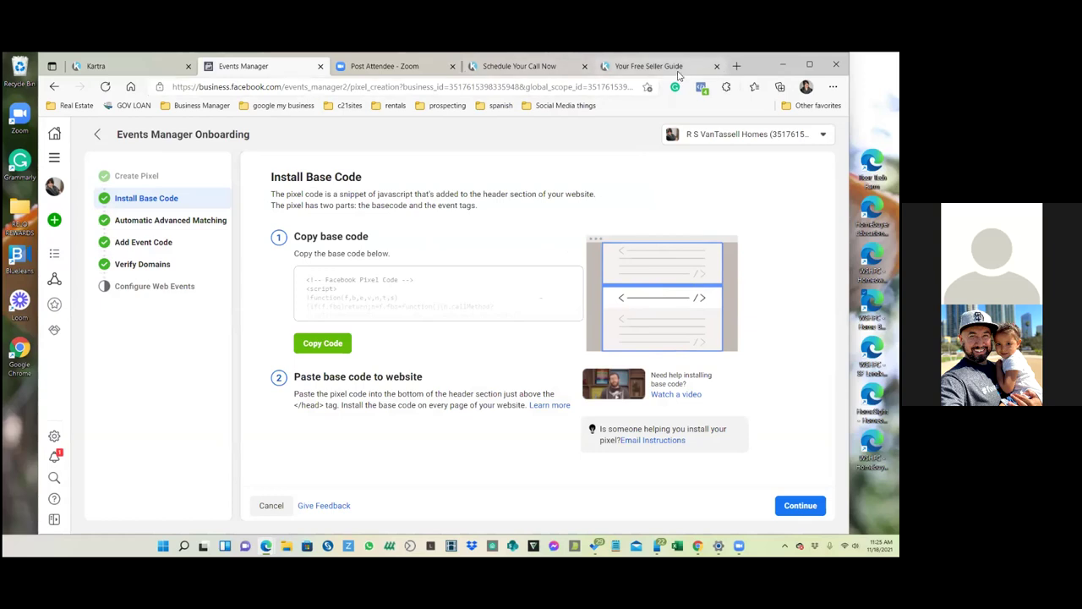
left_click(106, 66)
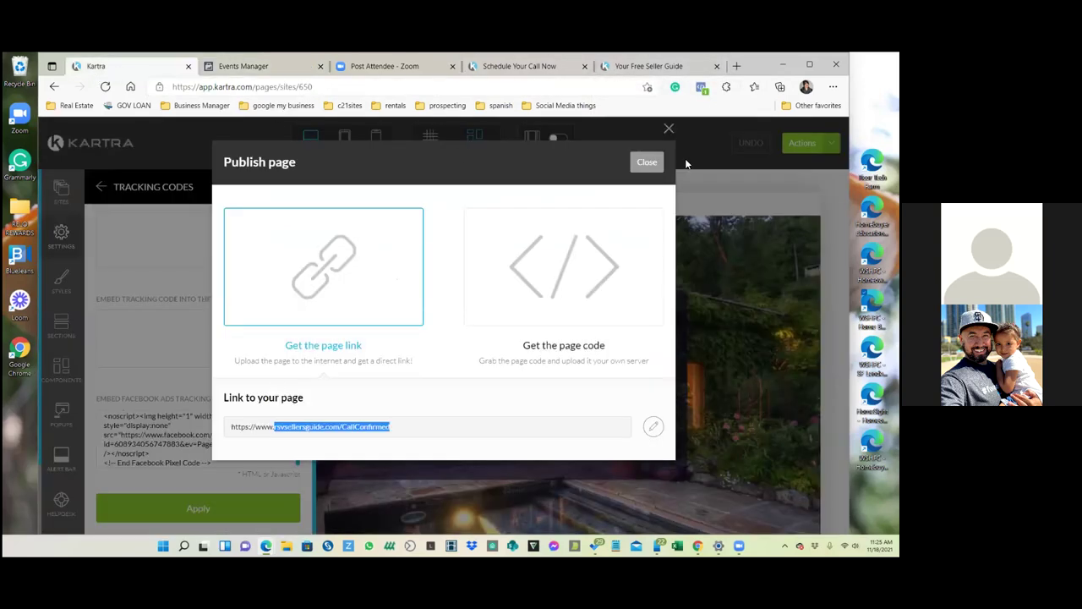
left_click(656, 165)
left_click(797, 142)
left_click(768, 268)
left_click(549, 160)
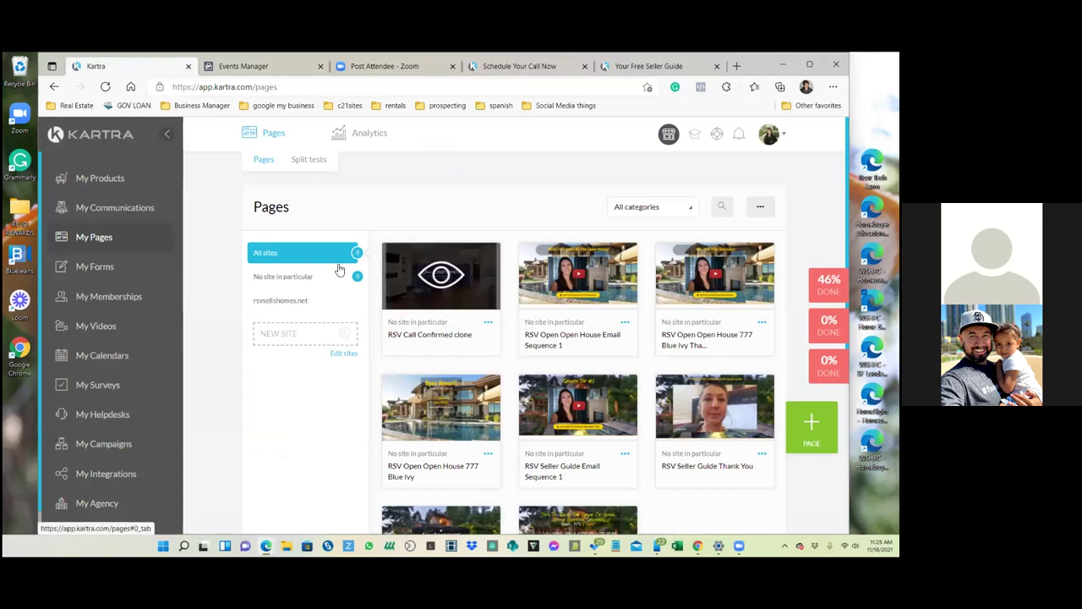
- Switch to Facebook Events Manager and open its Custom Conversions section
left_click(279, 65)
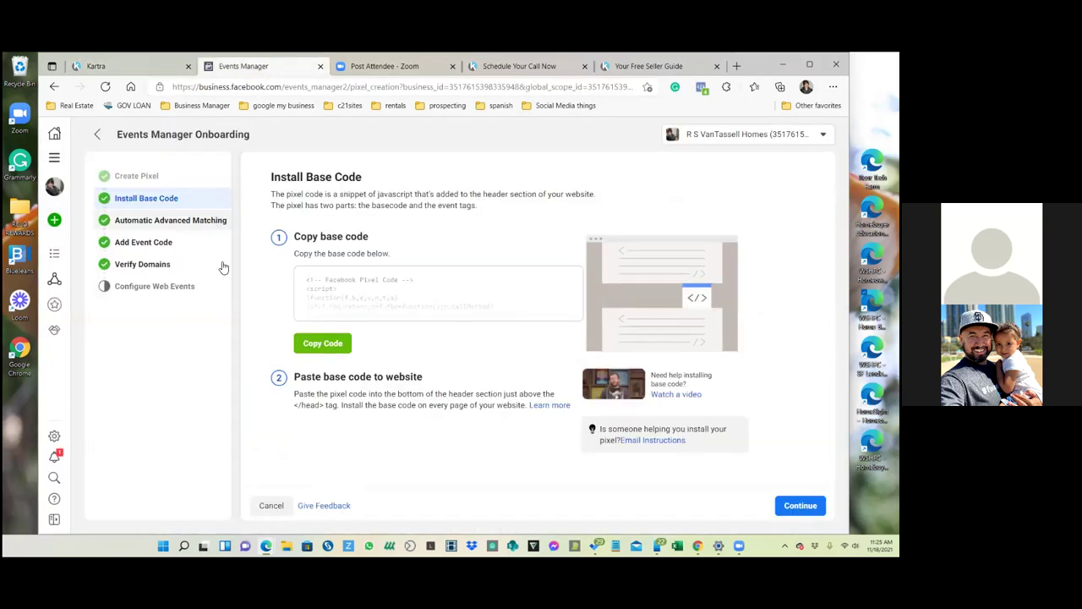
left_click(54, 157)
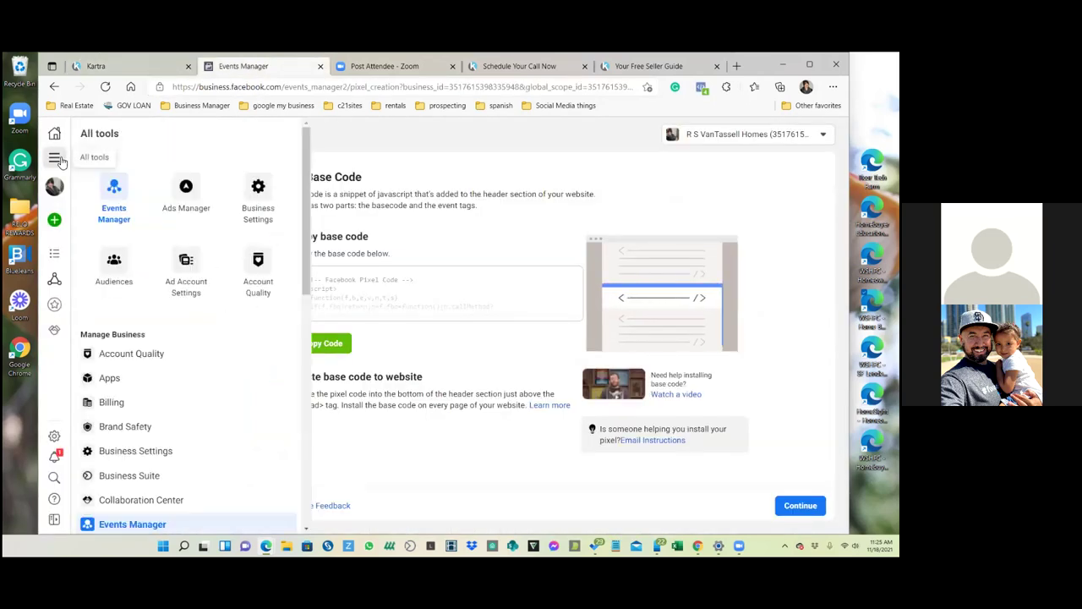
left_click(113, 196)
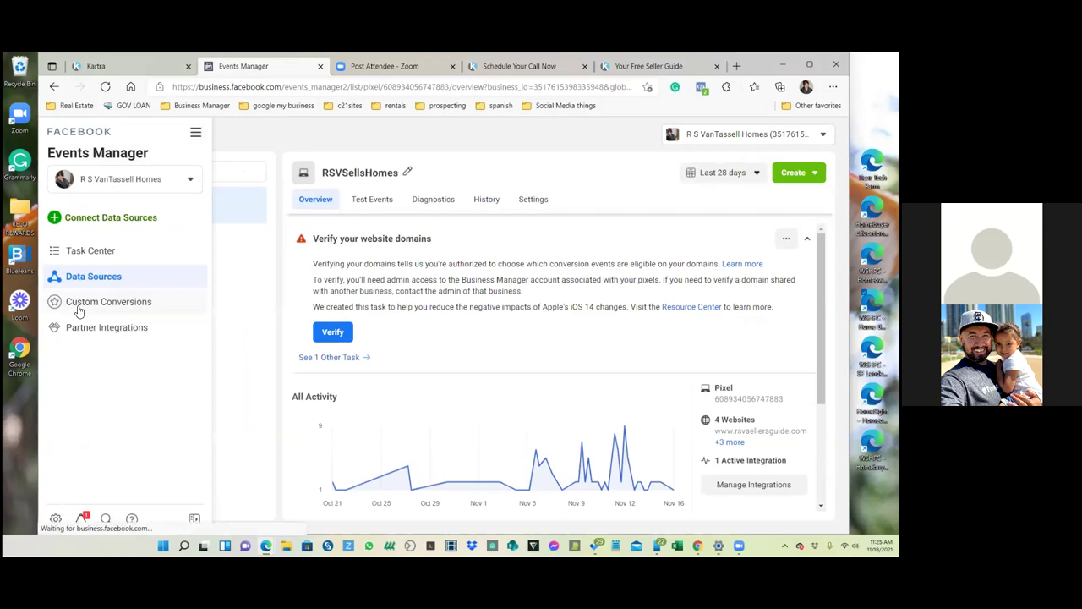
left_click(80, 308)
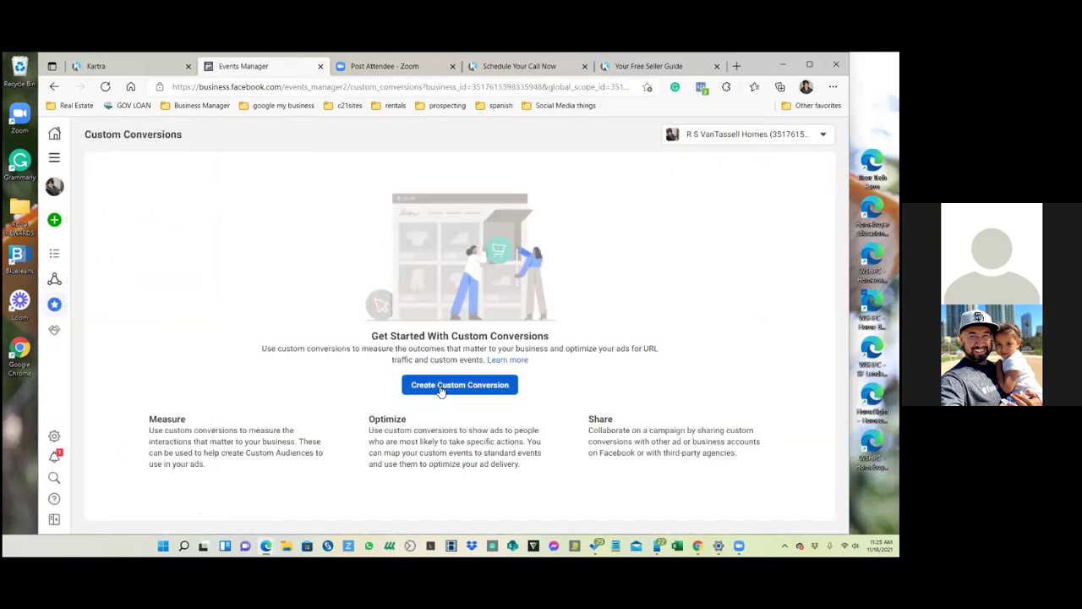
- Start a new custom conversion and name it "Seller's Guide Leads"
left_click(441, 385)
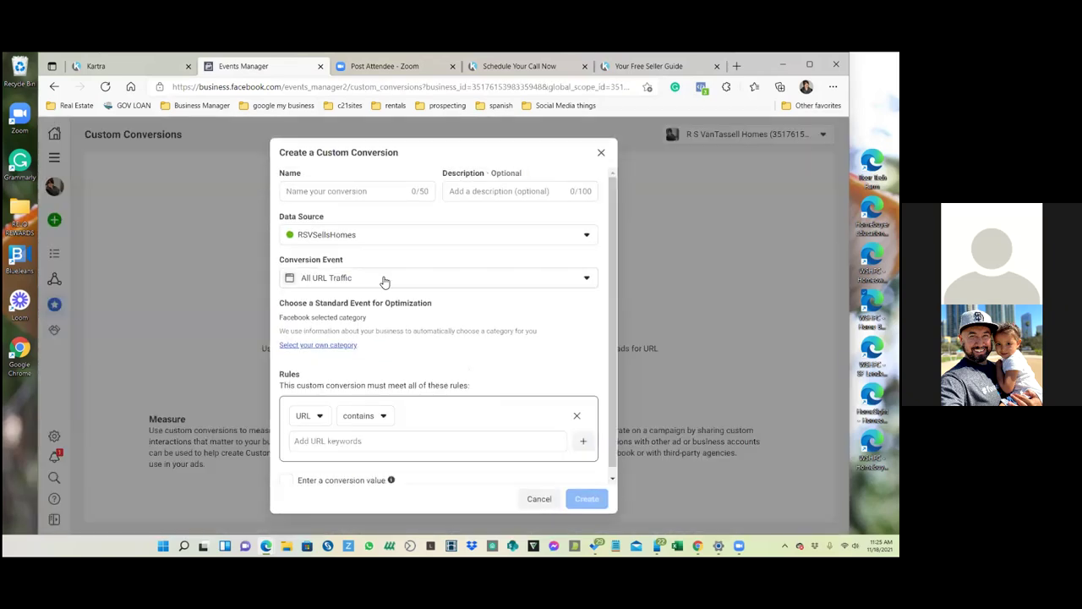
left_click(374, 191)
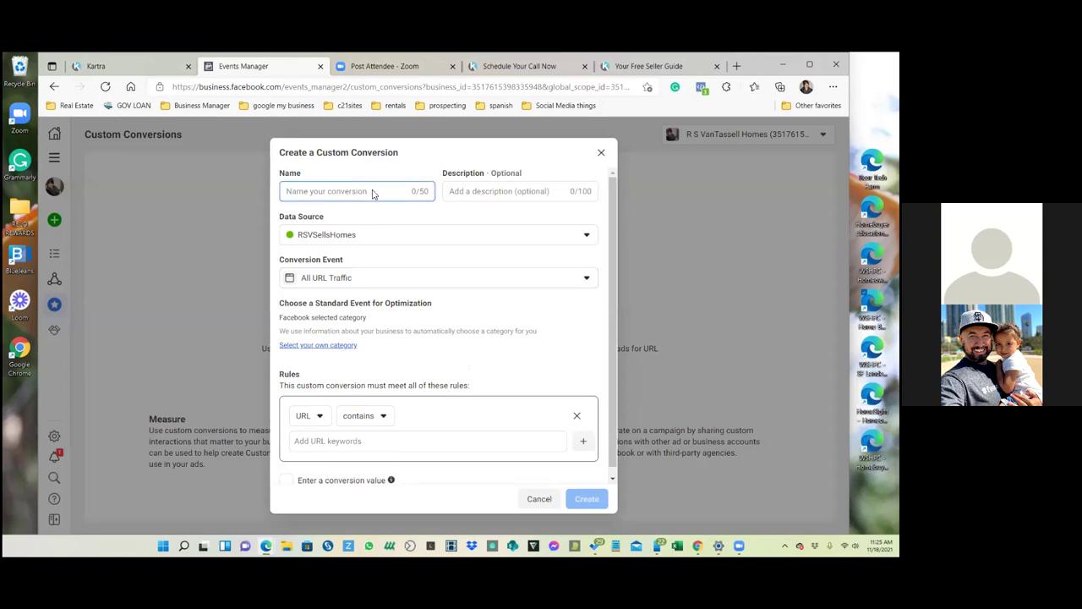
left_click(361, 282)
left_click(339, 192)
left_click(341, 191)
type("Seller's Guide Leads")
- Keep All URL Traffic as the conversion event and choose Lead as the standard event for optimization
left_click(432, 285)
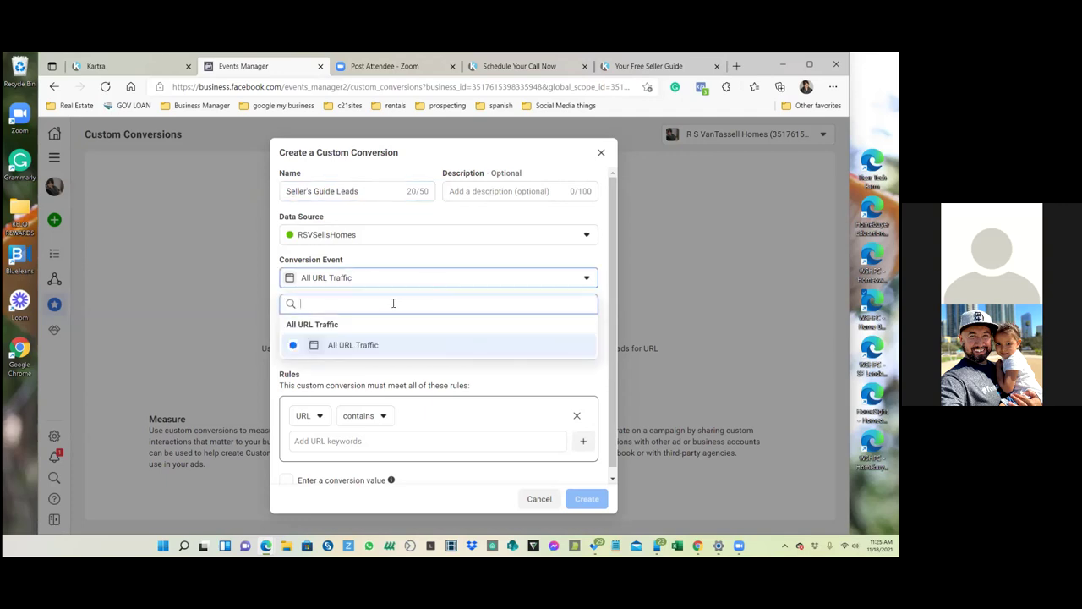
left_click(422, 260)
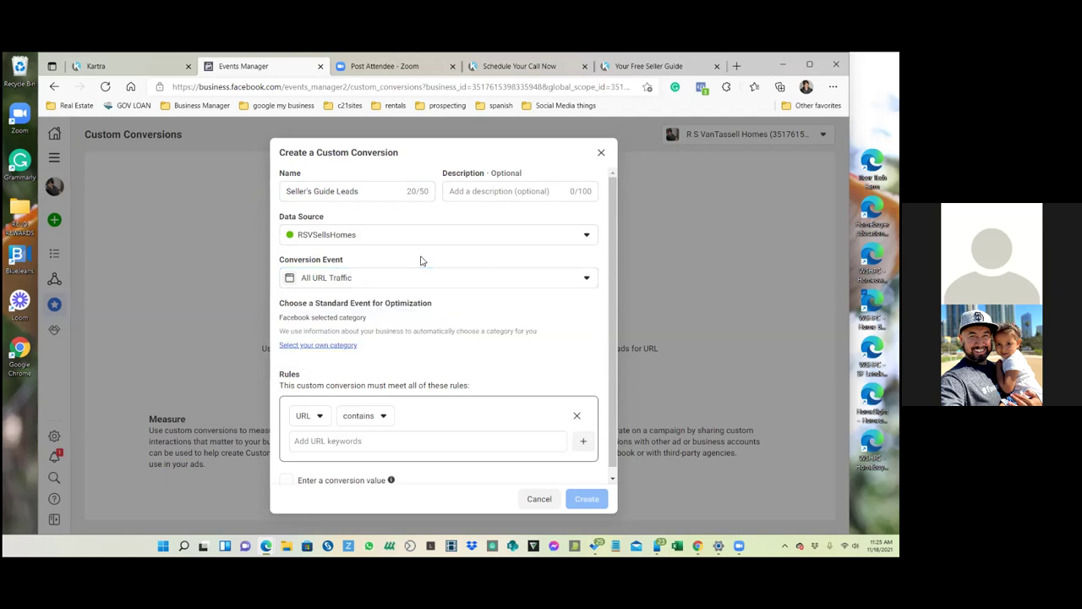
left_click(332, 345)
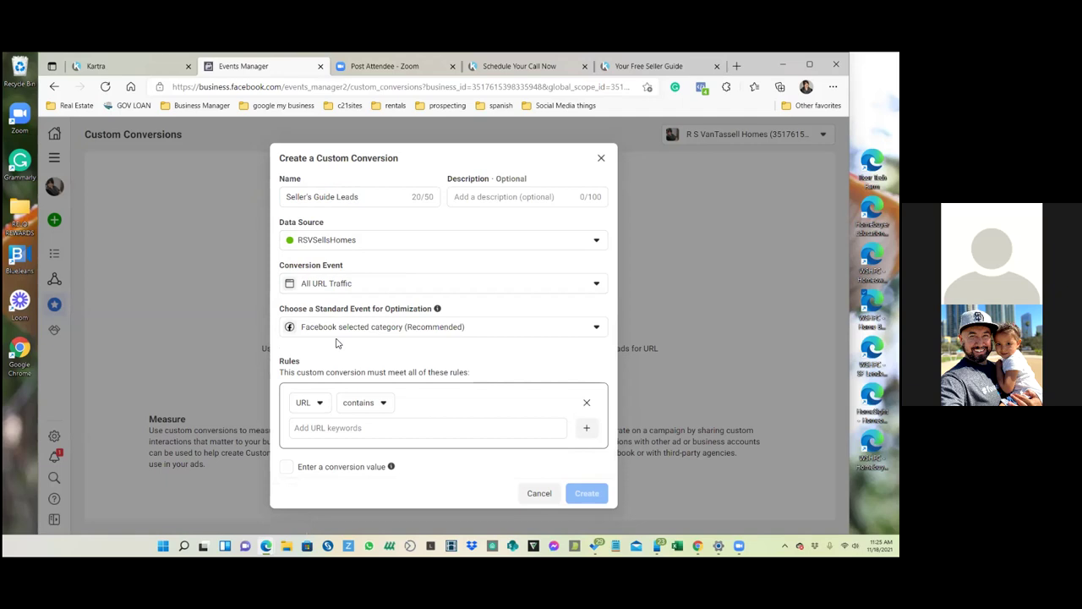
left_click(344, 331)
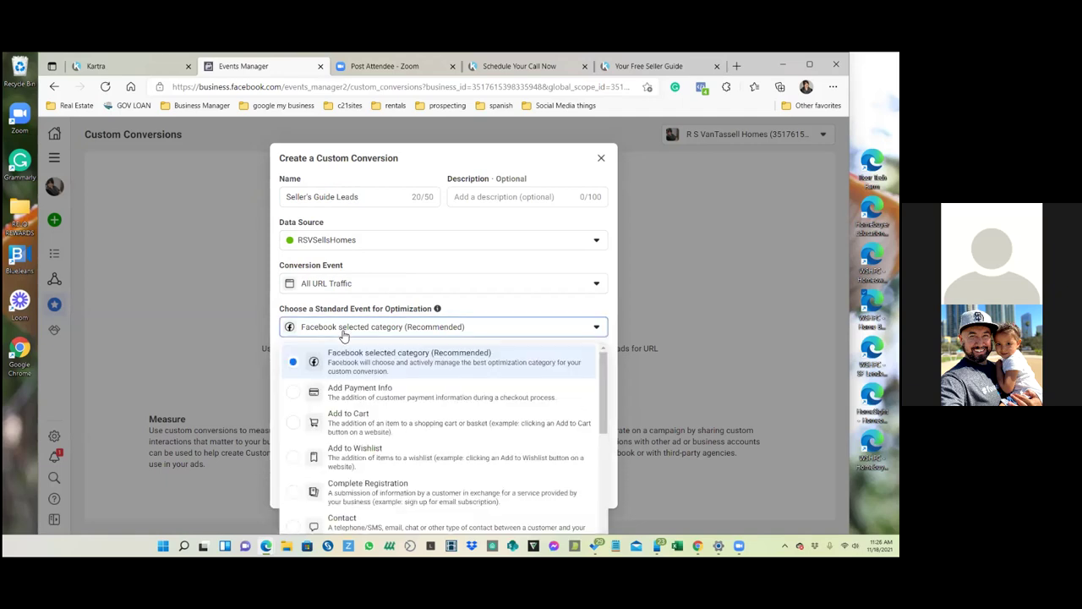
scroll(373, 453, "down", 5)
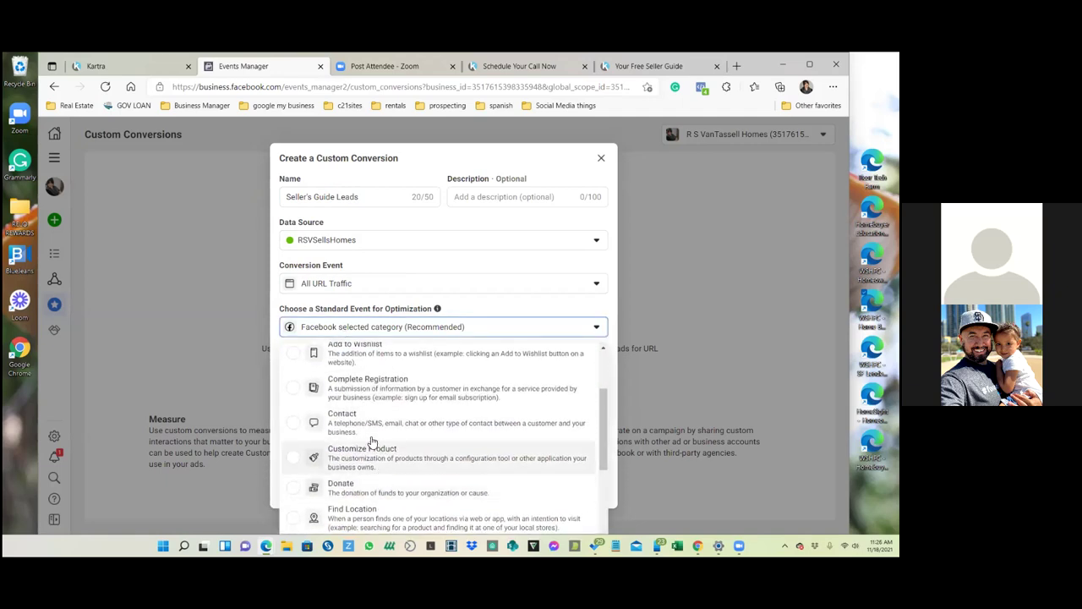
scroll(375, 437, "down", 1)
left_click(370, 447)
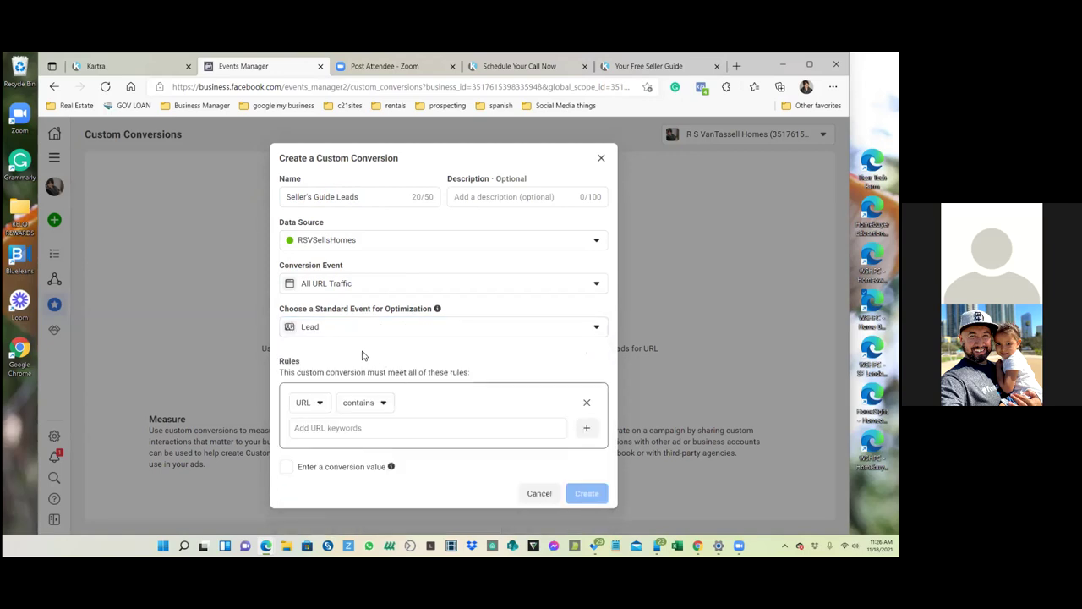
left_click(340, 428)
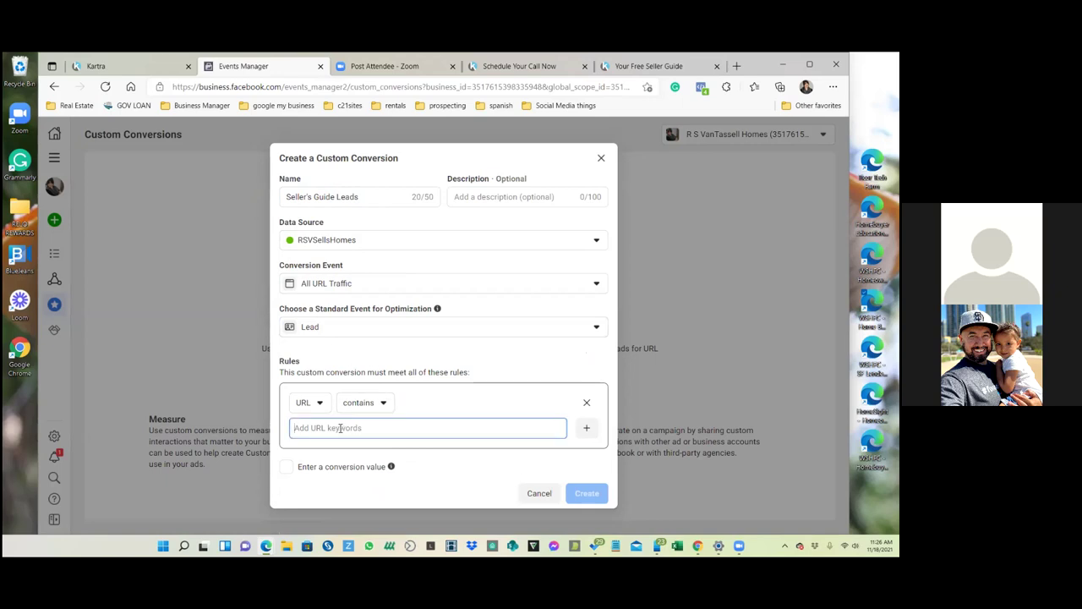
type("rsvsellersguide.com/CallConfirmed")
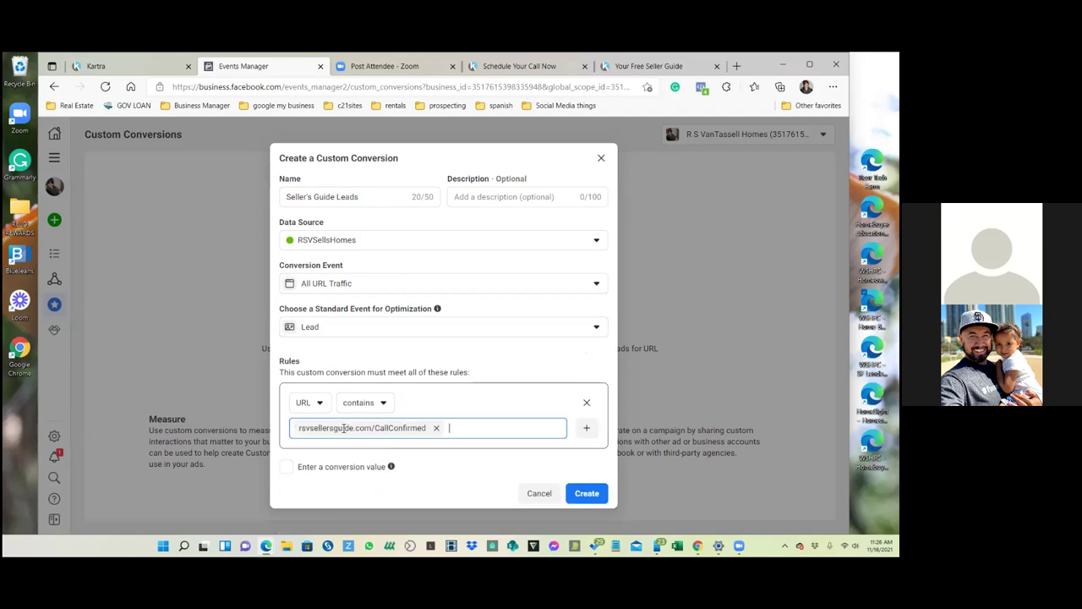
left_click(436, 428)
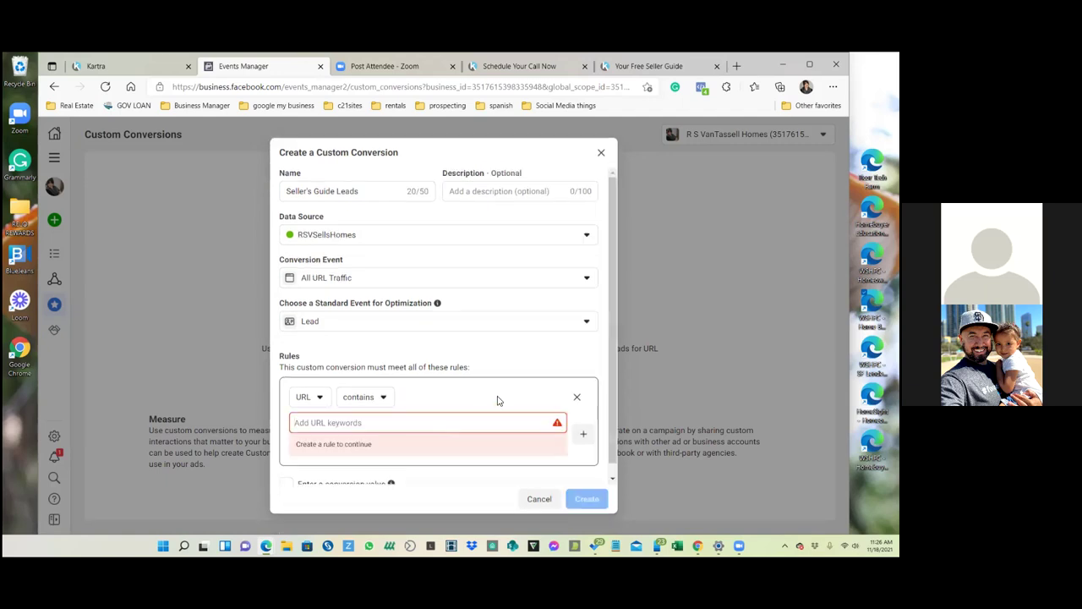
- Copy rsvsellersguide.com/ScheduleCallNow from the Schedule Your Call Now page's address and paste it as the URL contains rule keyword
left_click(524, 66)
double_click(358, 87)
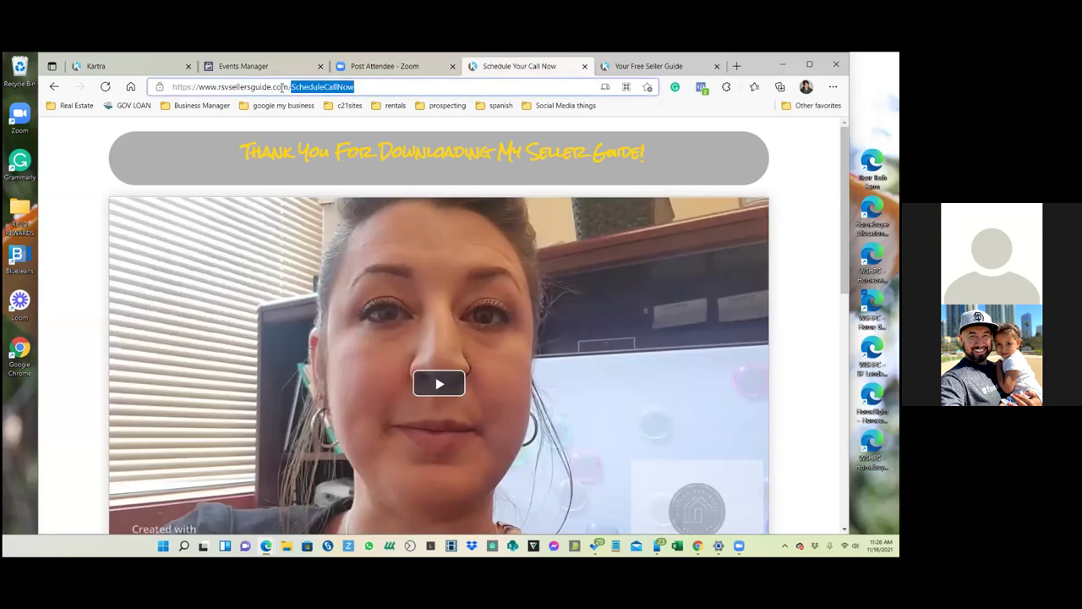
left_click_drag(218, 88, 357, 85)
left_click(251, 93)
right_click(353, 91)
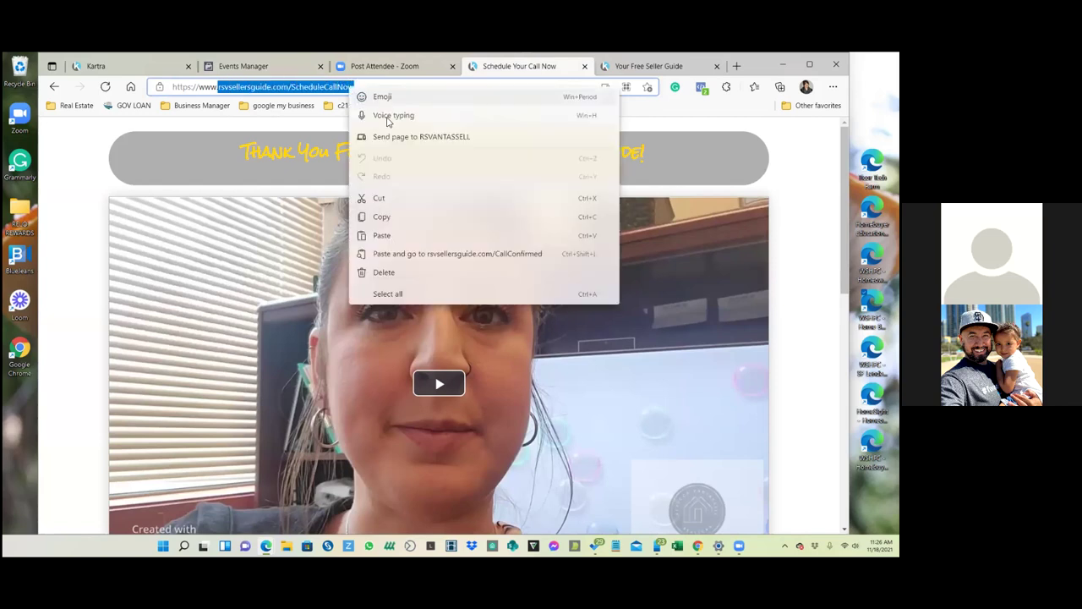
left_click(385, 217)
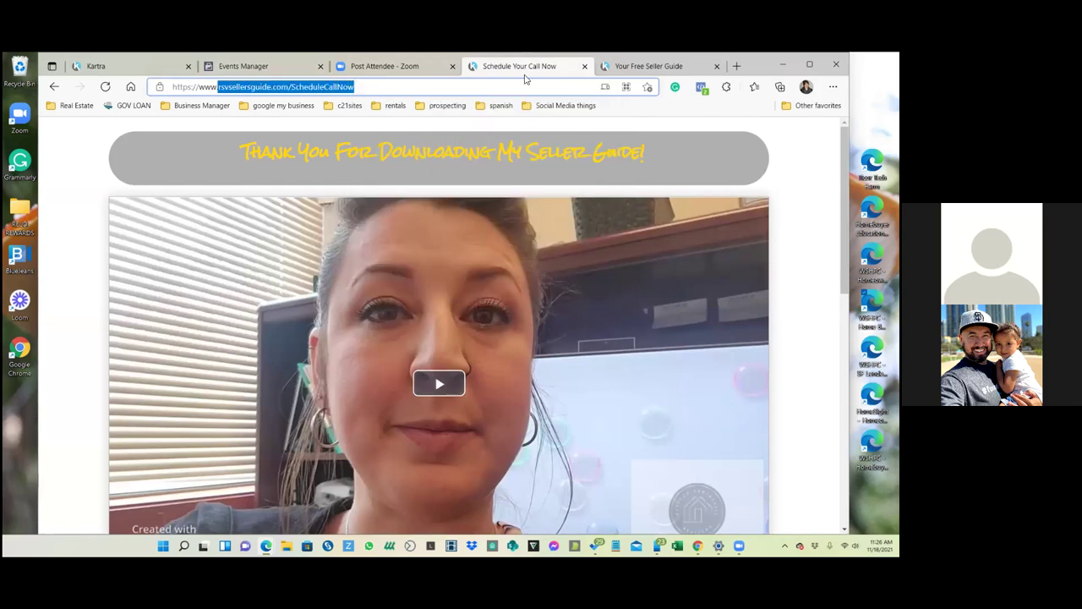
left_click(269, 69)
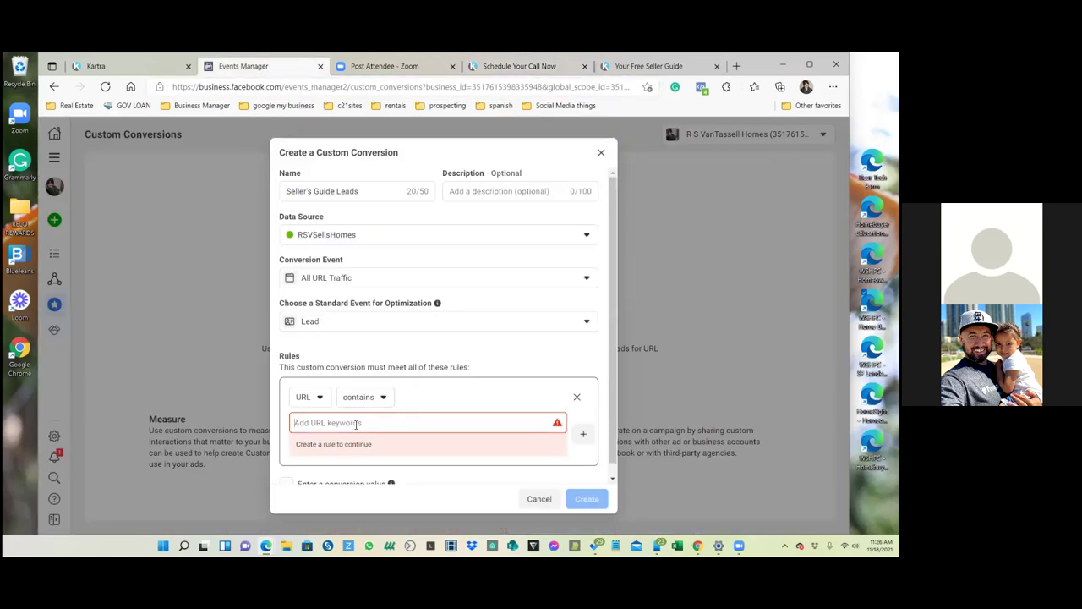
key("ctrl+v")
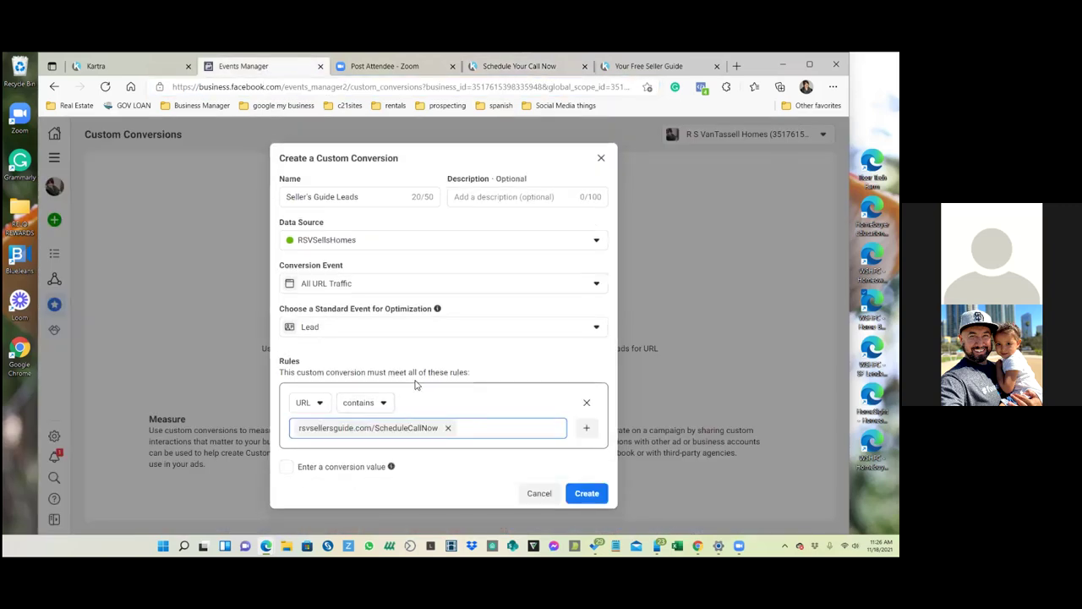
- Create the custom conversion and open its Business Settings to assign it to the business ad account
left_click(589, 494)
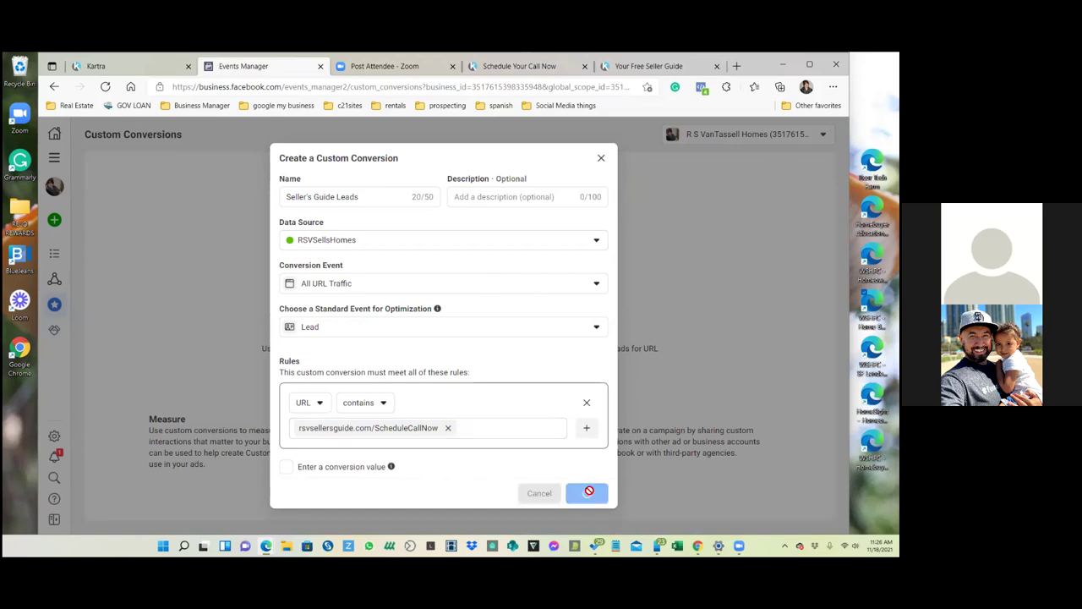
left_click(590, 433)
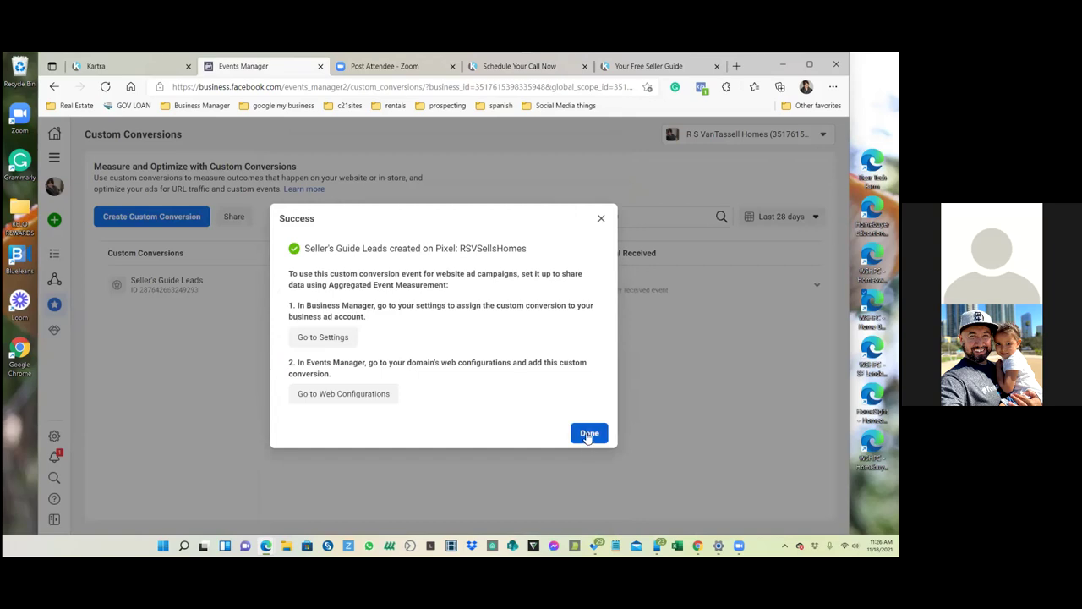
left_click(322, 338)
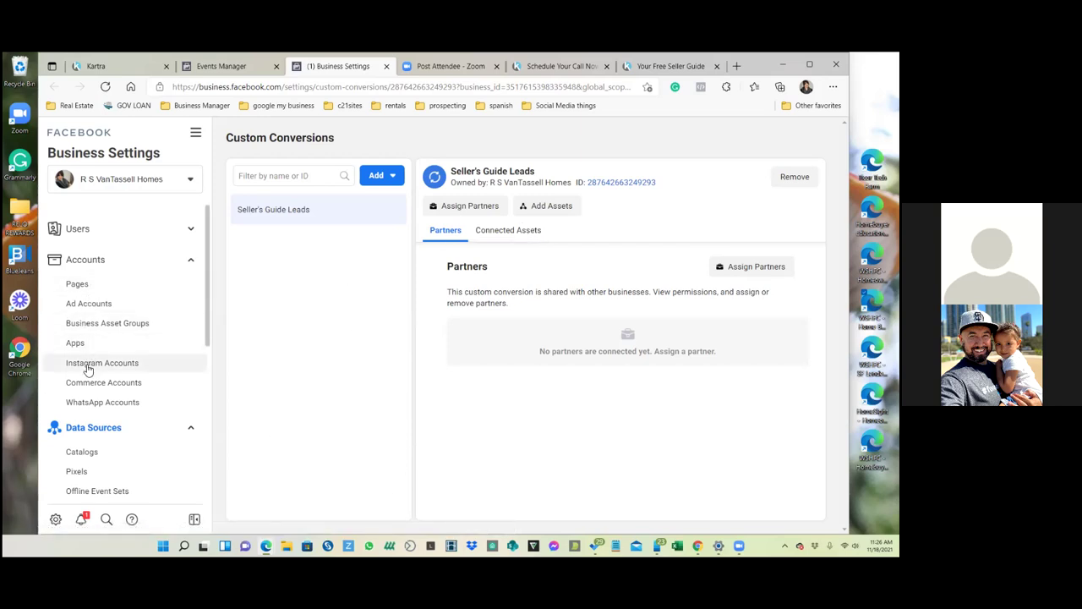
- Add the business's ad account as an asset of the Seller's Guide Leads custom conversion and check its connected assets
scroll(96, 364, "down", 2)
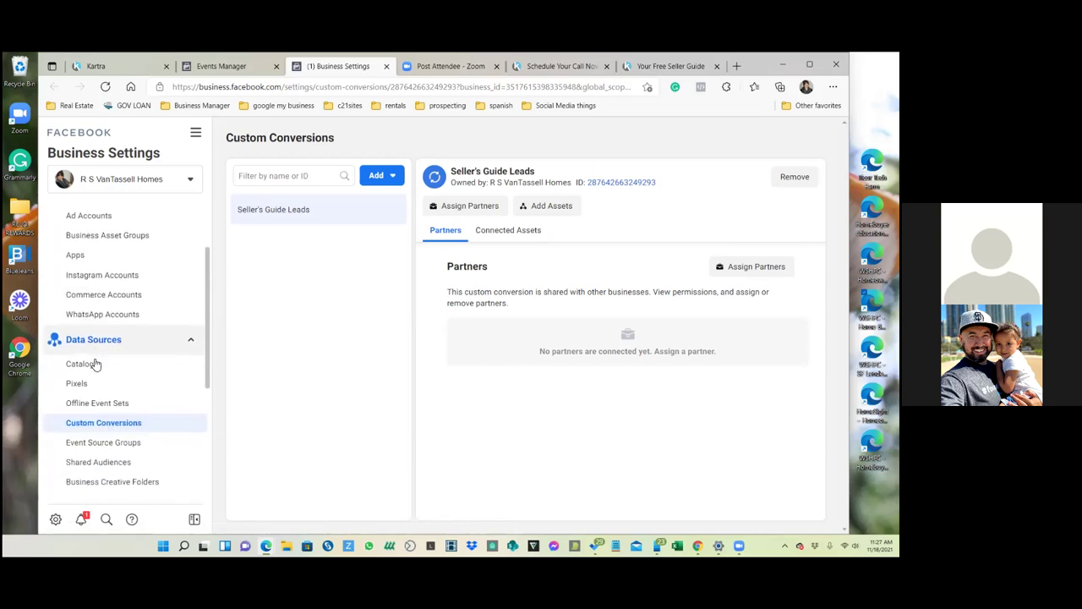
scroll(95, 363, "down", 1)
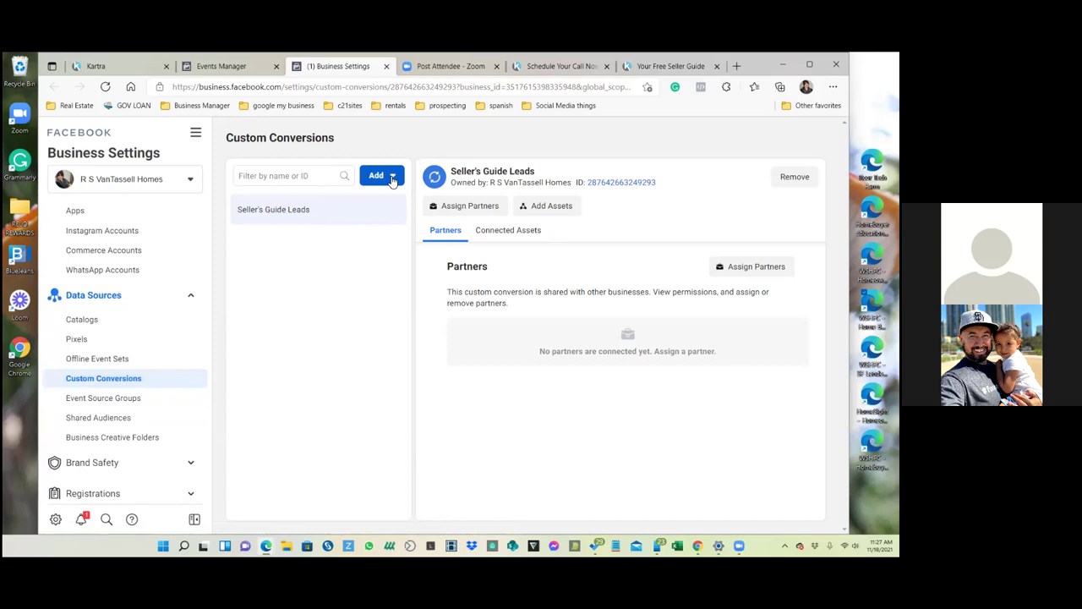
left_click(554, 207)
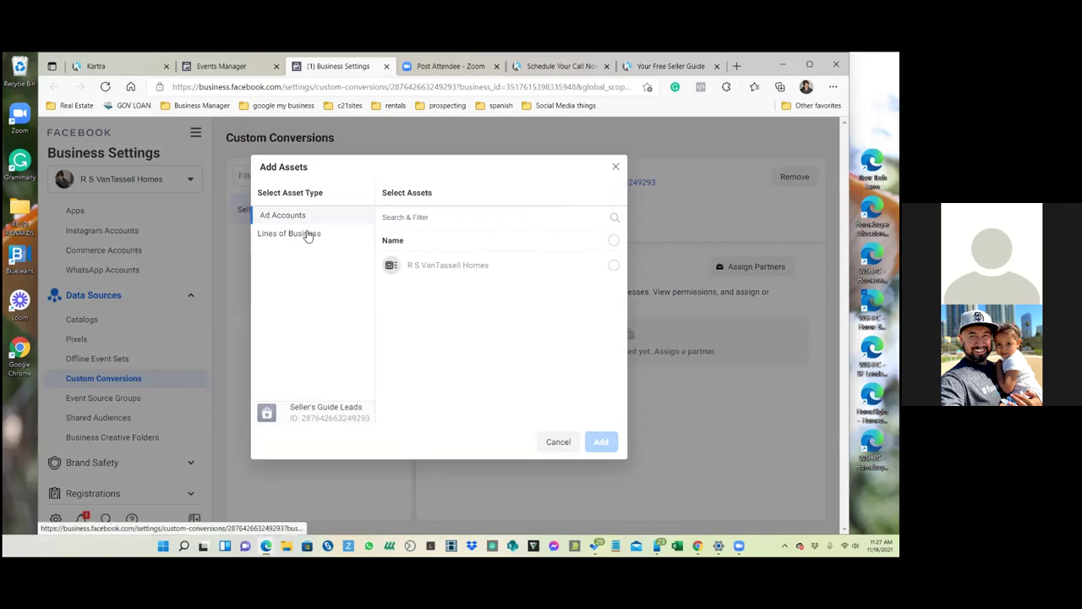
left_click(613, 267)
left_click(600, 441)
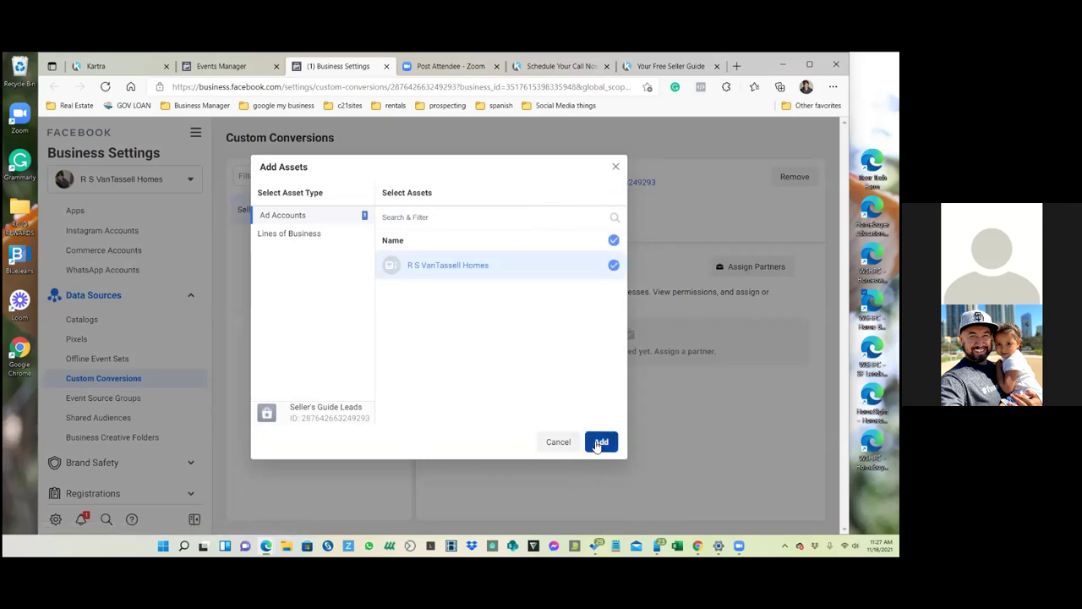
left_click(526, 312)
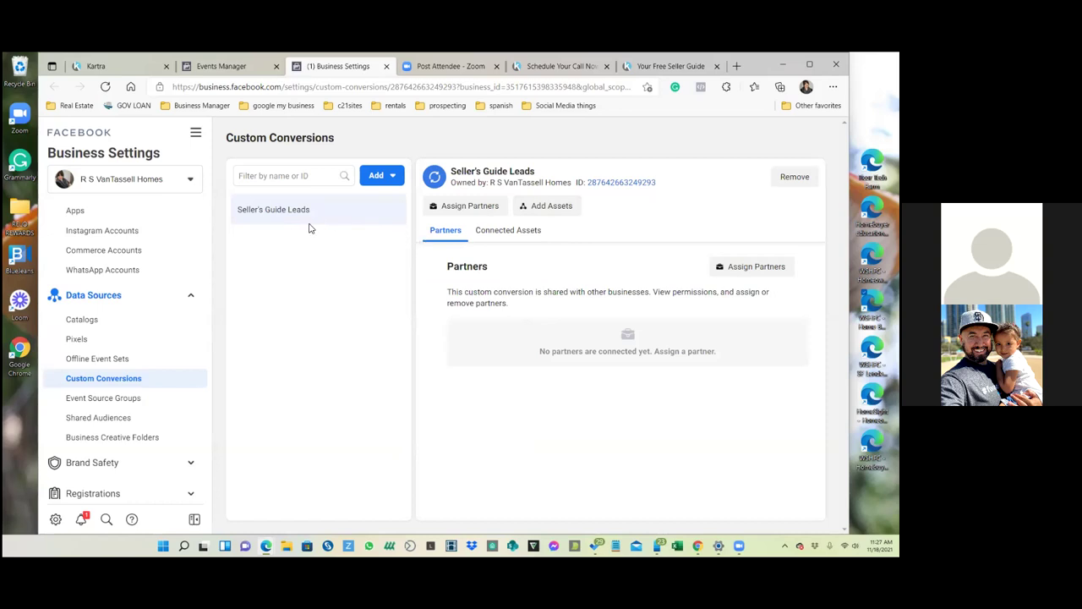
left_click(511, 231)
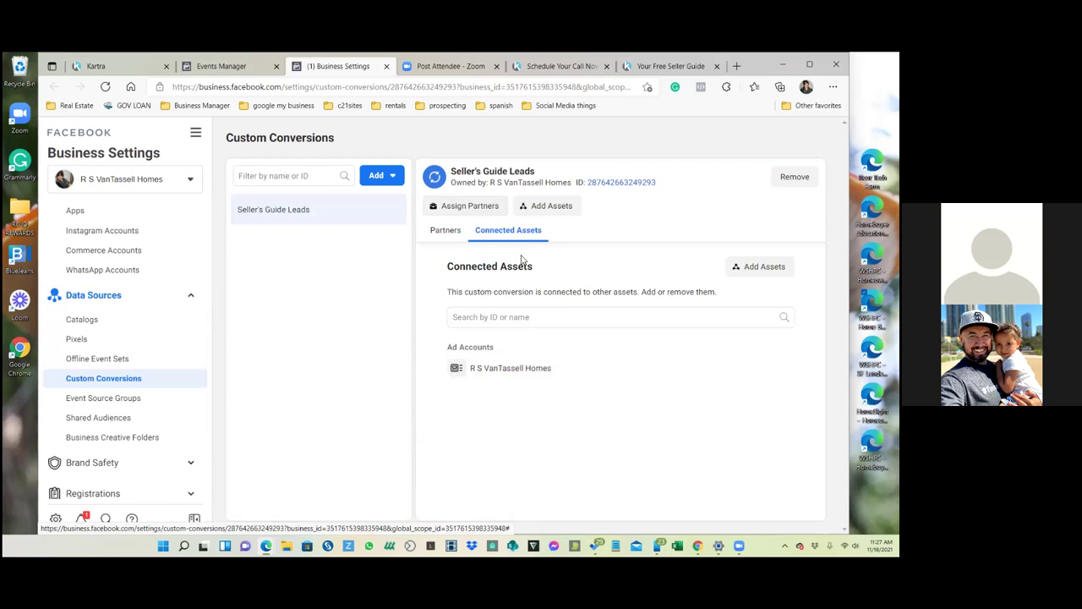
- From the new custom conversion's success message in Events Manager, open the web configurations and start editing the events of rsvsellersguide.com
left_click(209, 68)
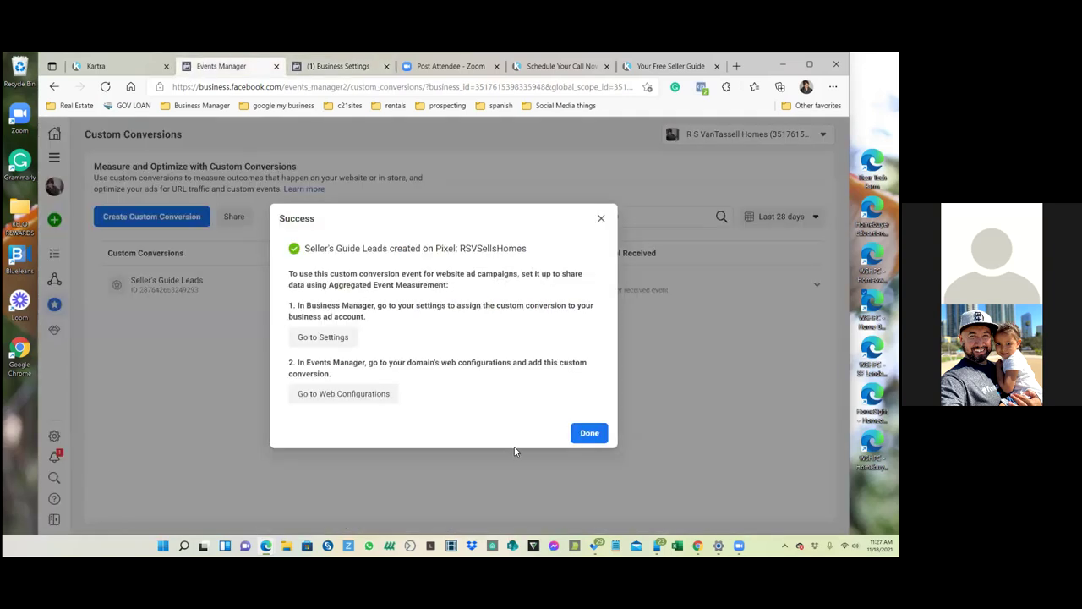
left_click(336, 397)
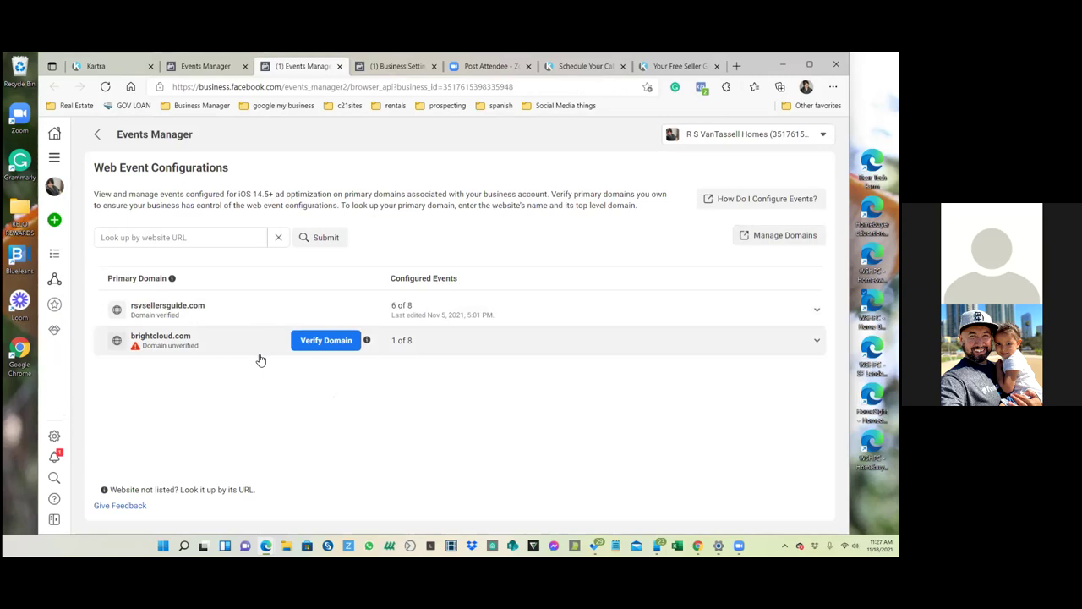
left_click(541, 351)
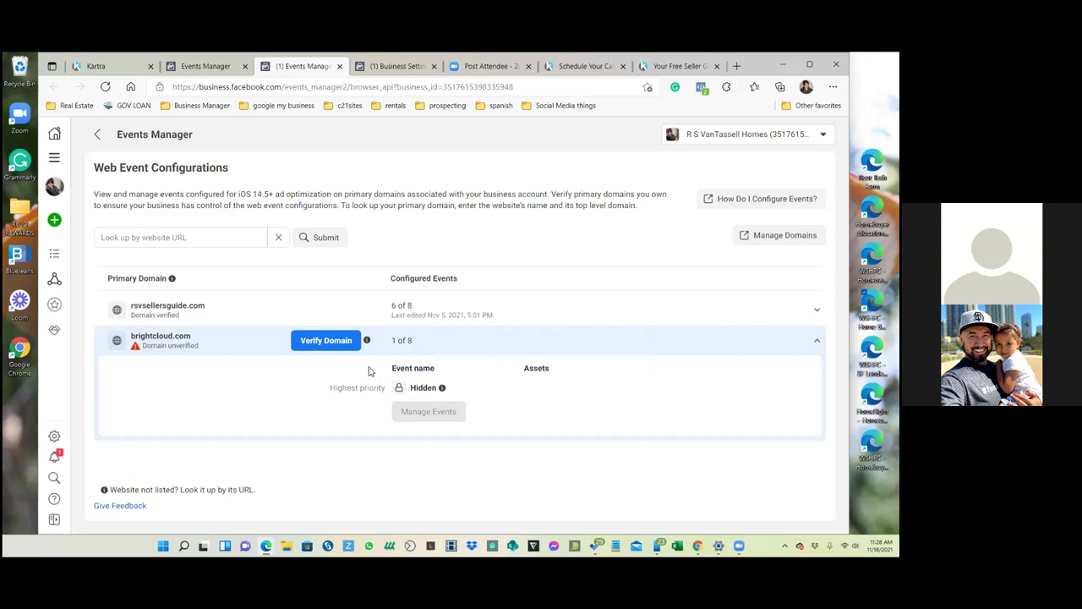
left_click(328, 318)
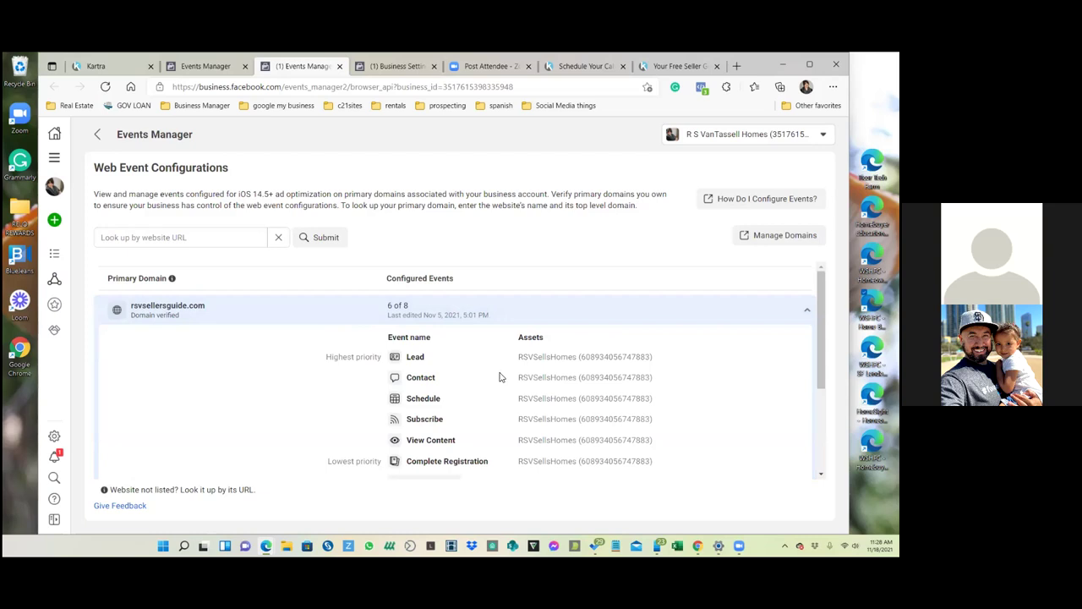
scroll(457, 446, "down", 1)
left_click(458, 446)
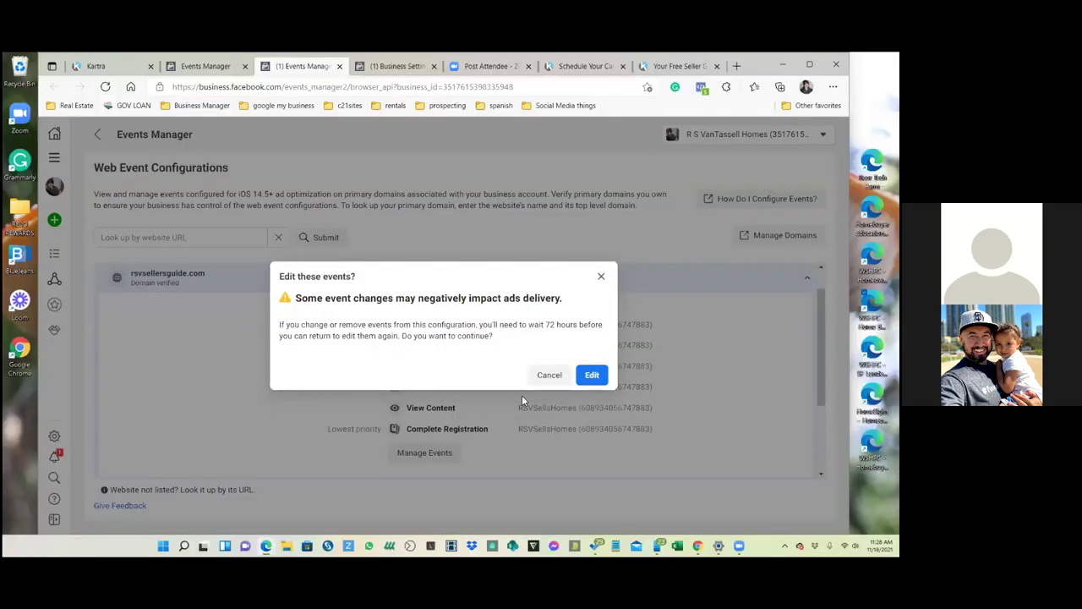
left_click(591, 378)
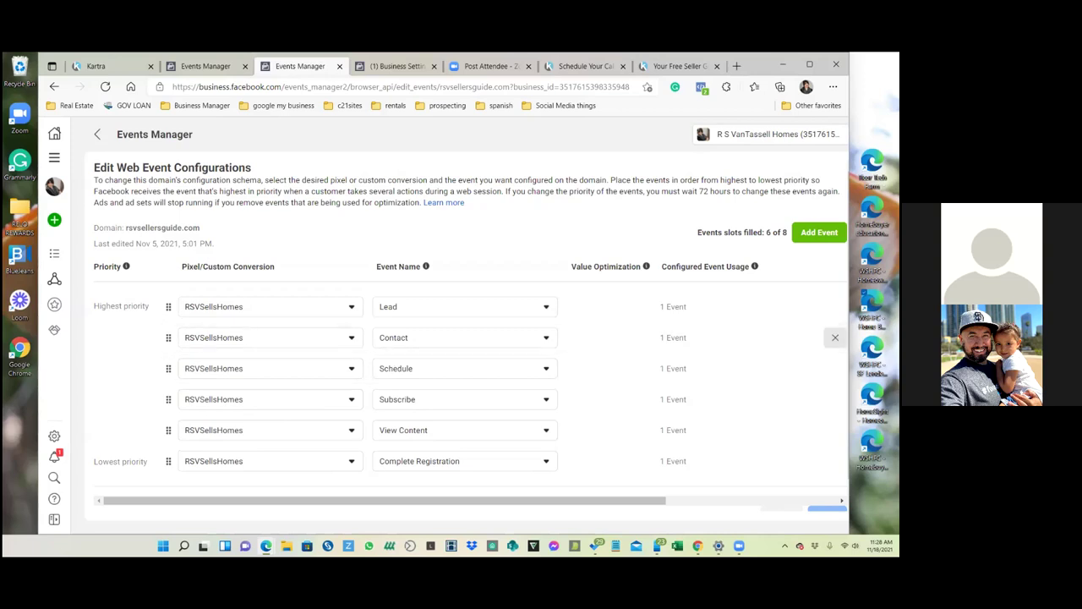
- Remove all configured events, from Lead through Complete Registration, from the rsvsellersguide.com configuration
left_click(835, 338)
left_click(834, 337)
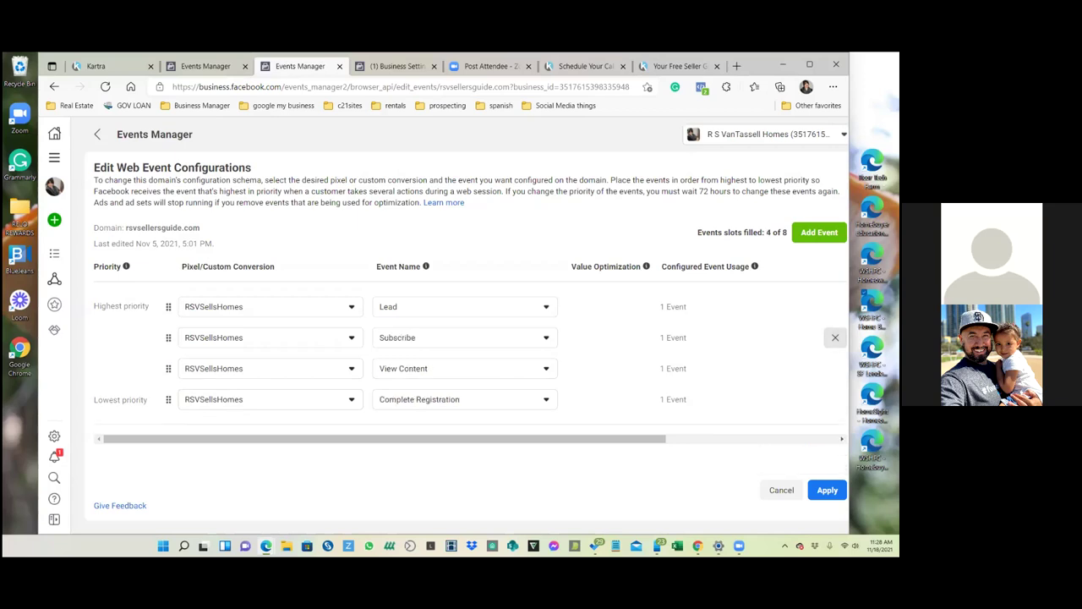
left_click(834, 338)
left_click(834, 338)
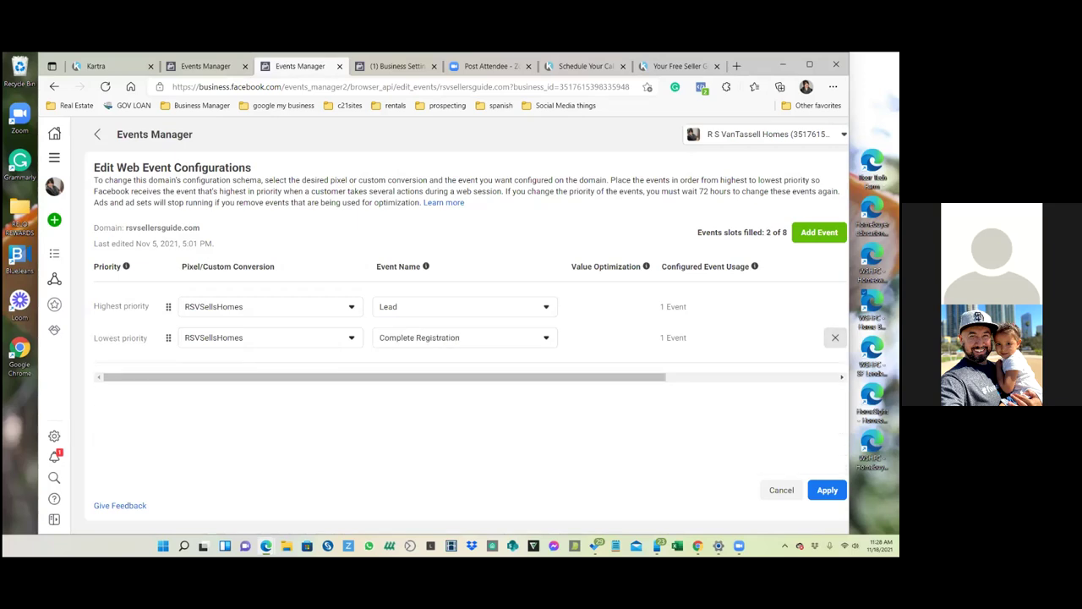
left_click(835, 337)
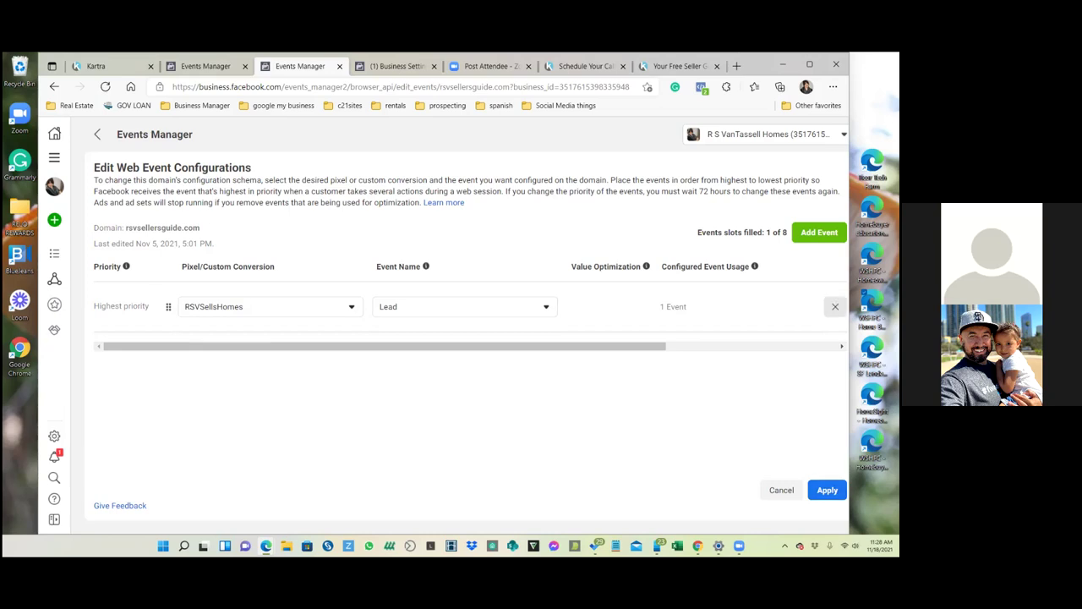
left_click(835, 306)
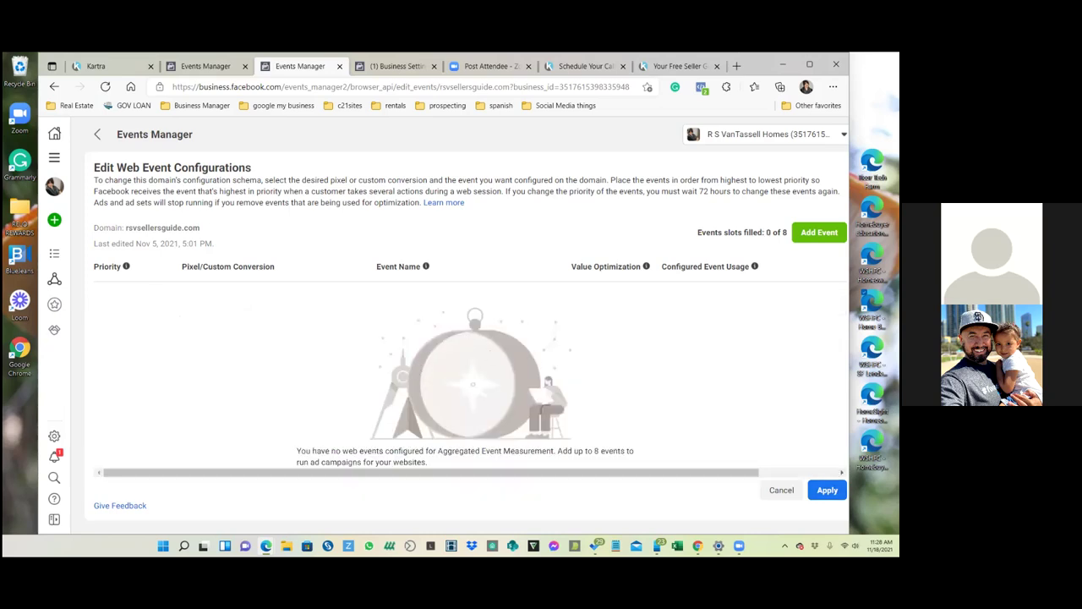
- Add an event to the domain configuration using Custom Conversion as its source and Seller's Guide Leads as the event
left_click(820, 232)
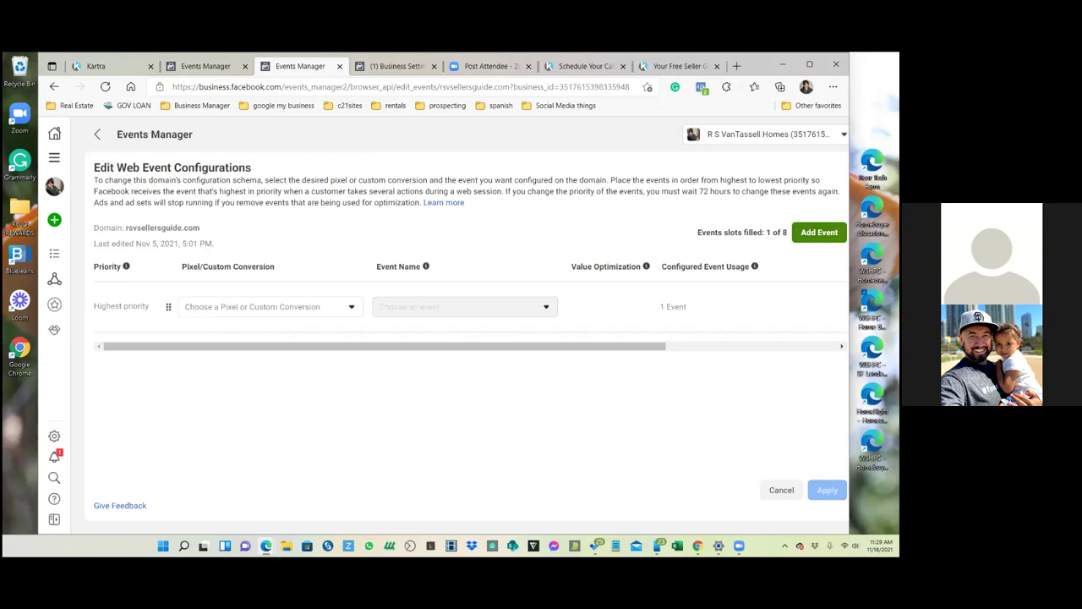
left_click(352, 308)
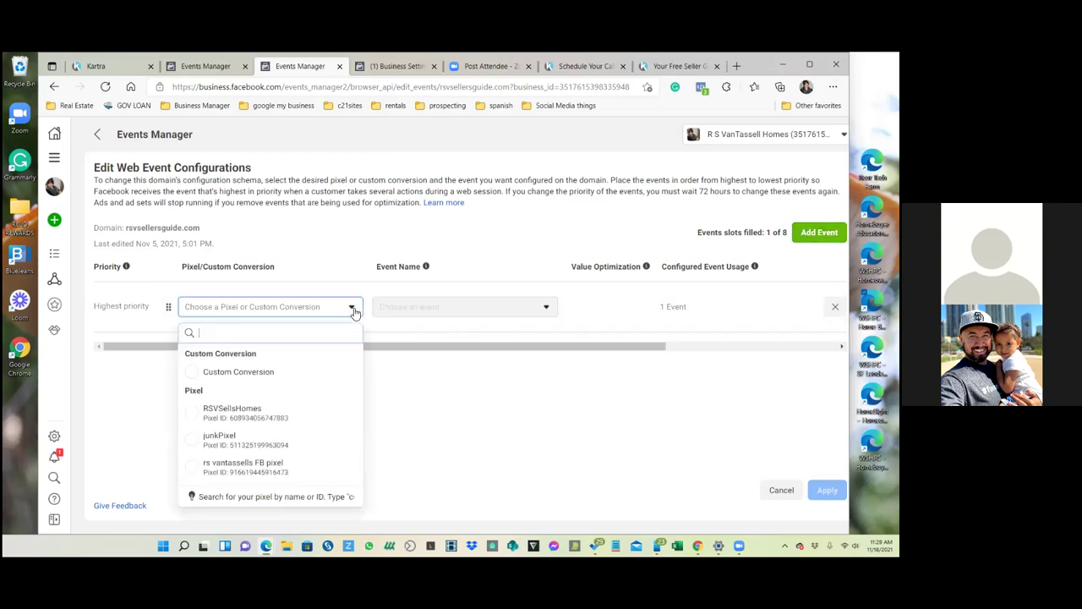
left_click(280, 377)
left_click(437, 312)
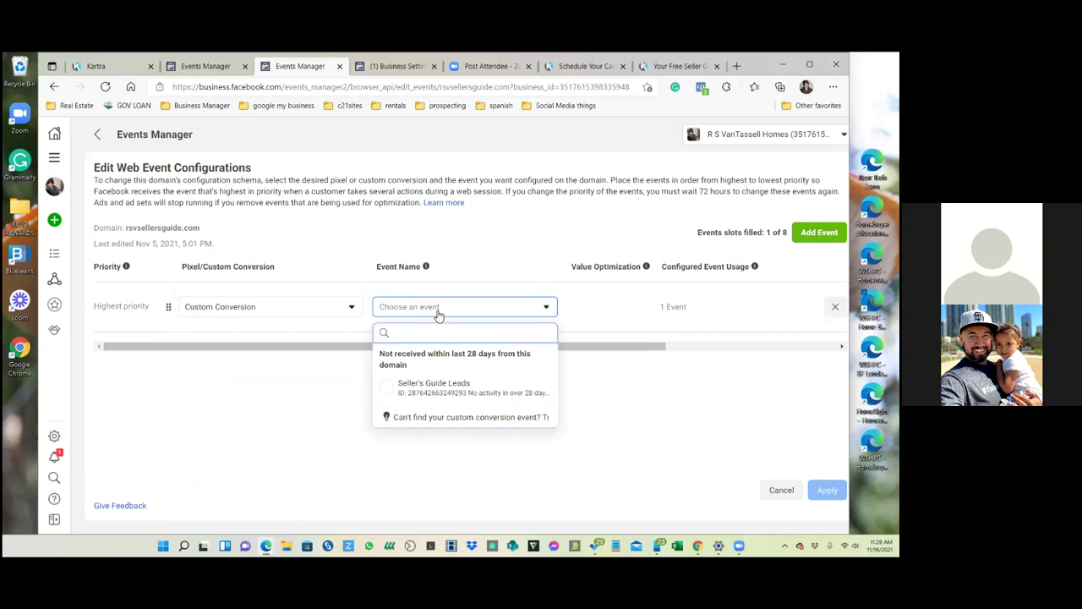
left_click(400, 396)
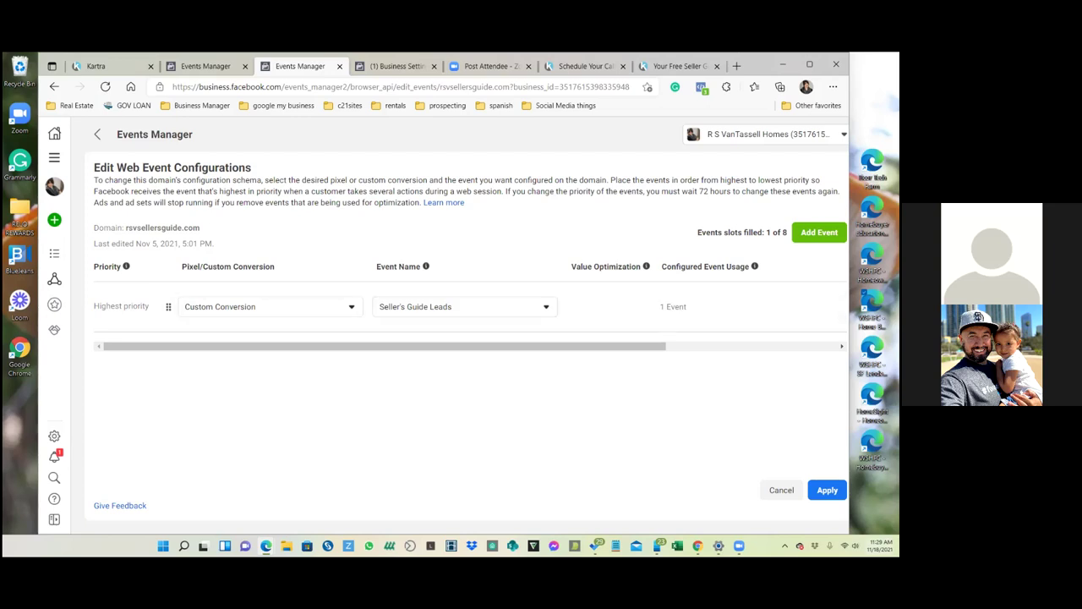
- Apply the updated event configuration to rsvsellersguide.com and confirm the changes
left_click(827, 490)
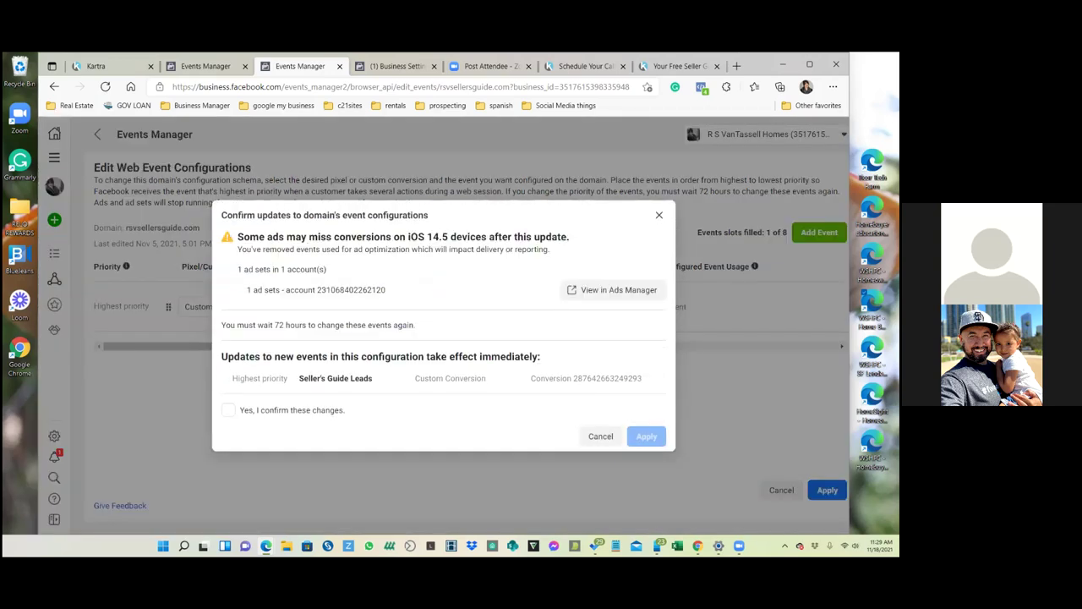
left_click(228, 410)
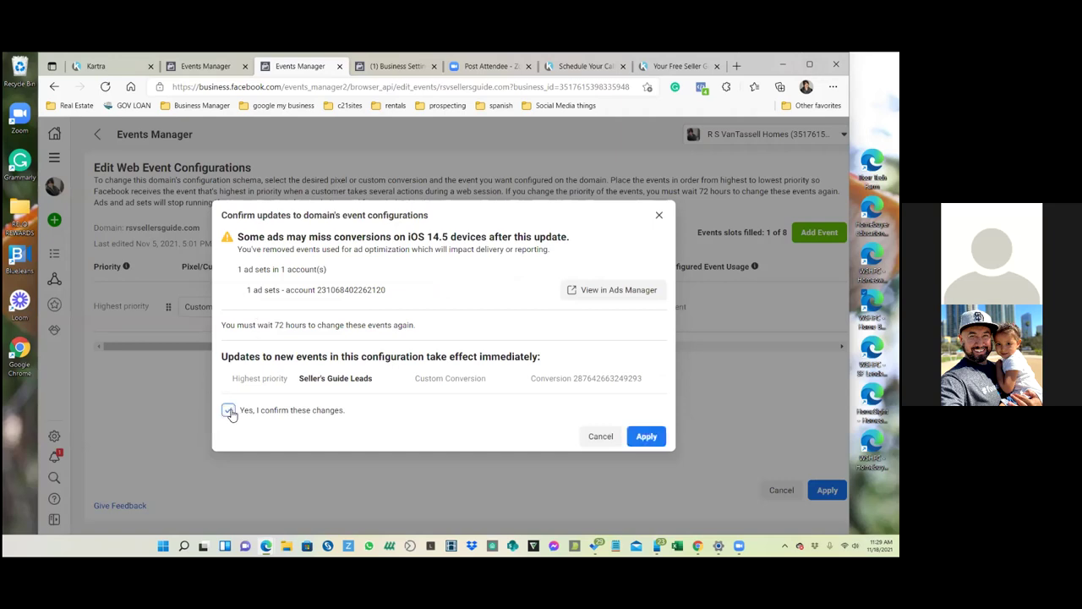
left_click(647, 435)
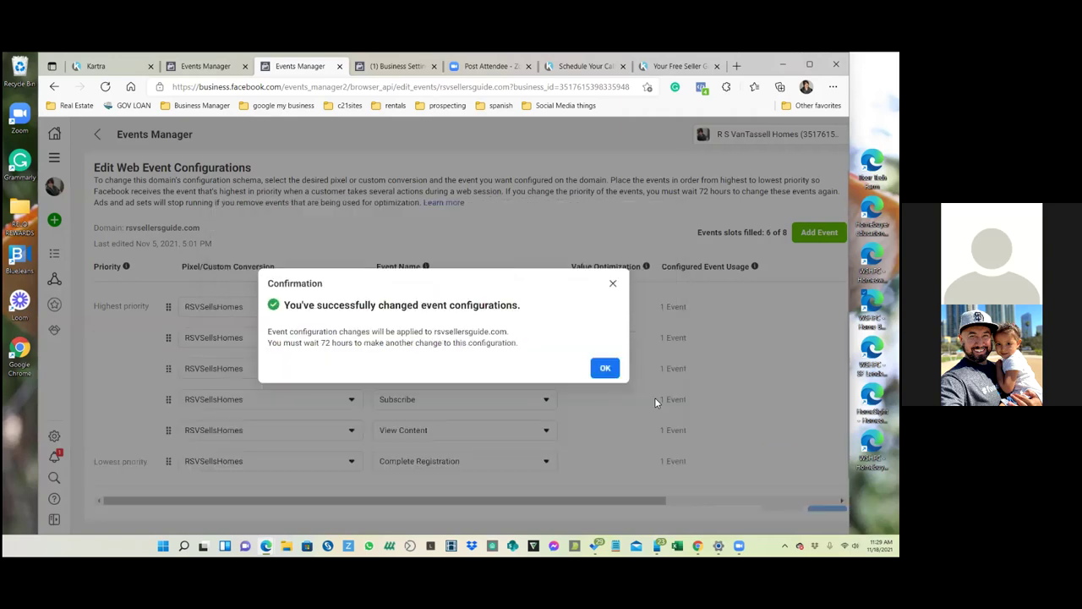
left_click(603, 368)
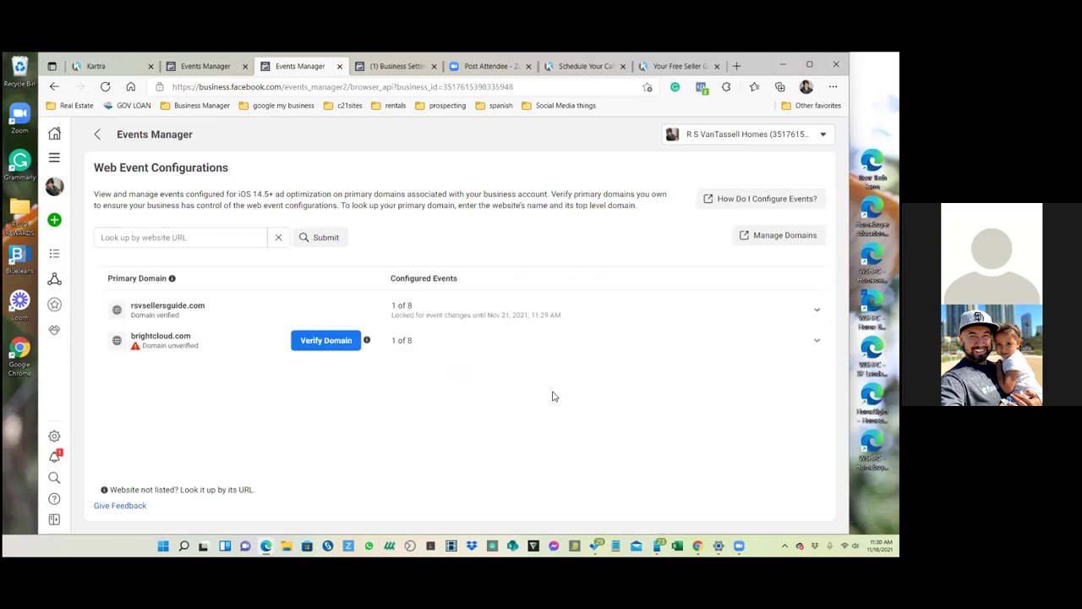
- Go back to the Events Manager overview and open the Custom Conversions list to check the status of Seller's Guide Leads
left_click(54, 158)
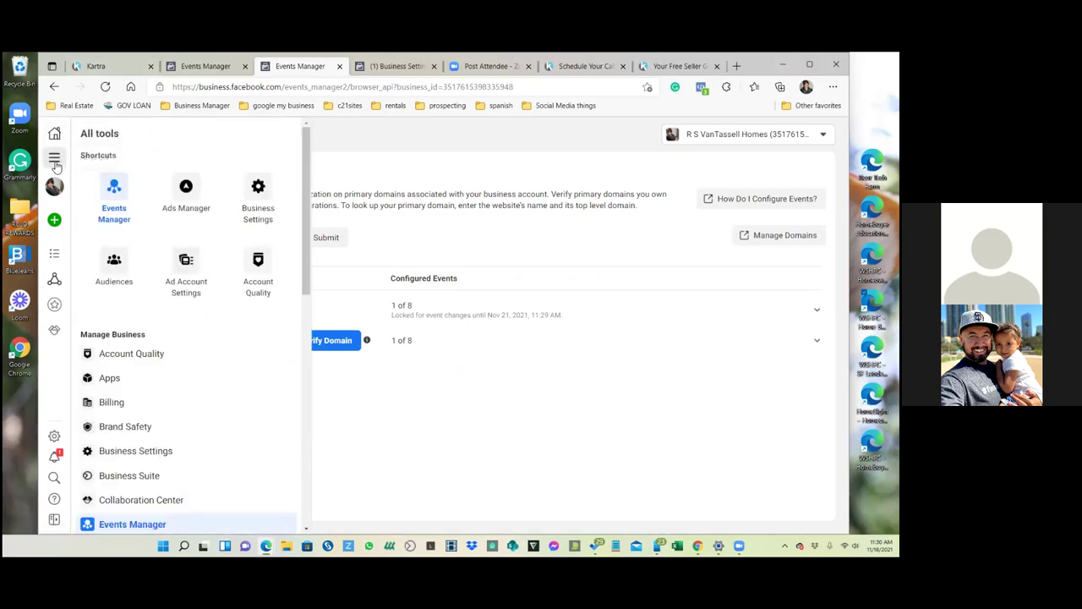
left_click(112, 191)
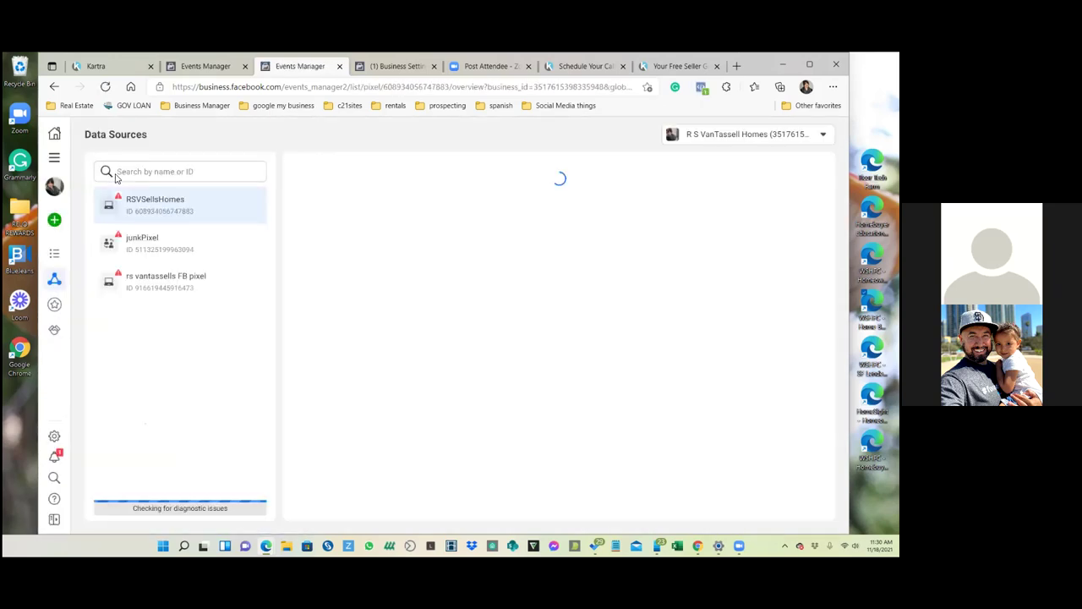
mouse_move(59, 287)
left_click(80, 301)
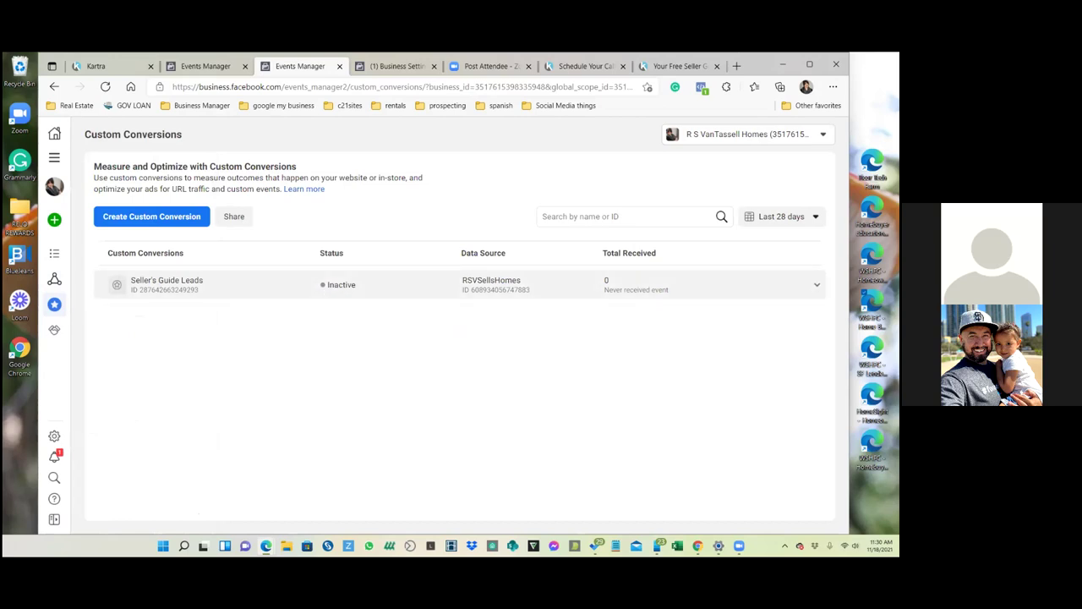
- Reload the Schedule Your Call Now page to trigger the conversion, and refresh the Custom Conversions list after closing the duplicate Events Manager tab
left_click(594, 68)
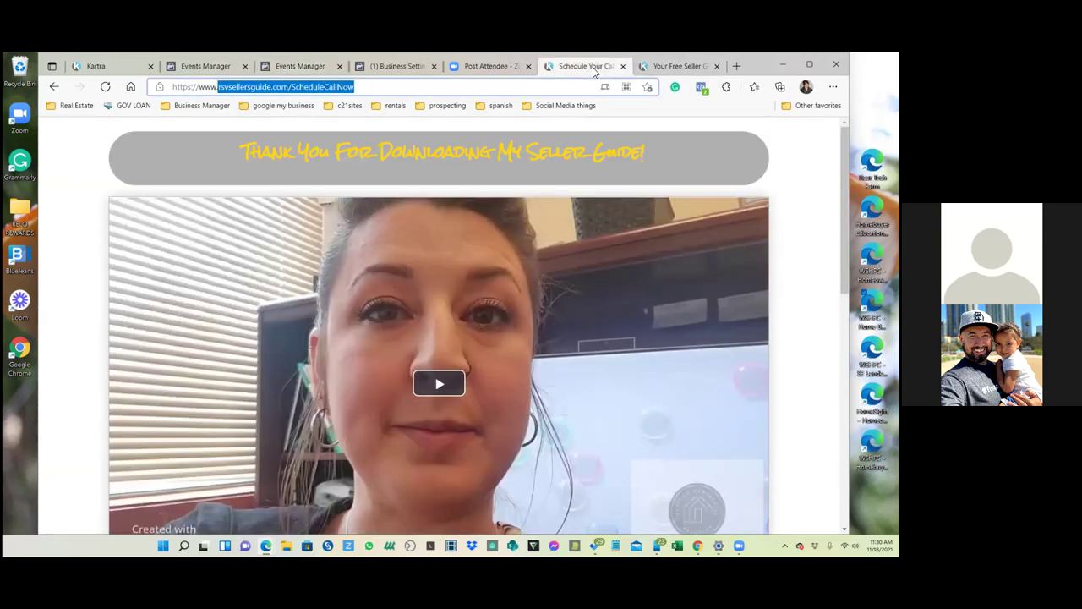
left_click(106, 87)
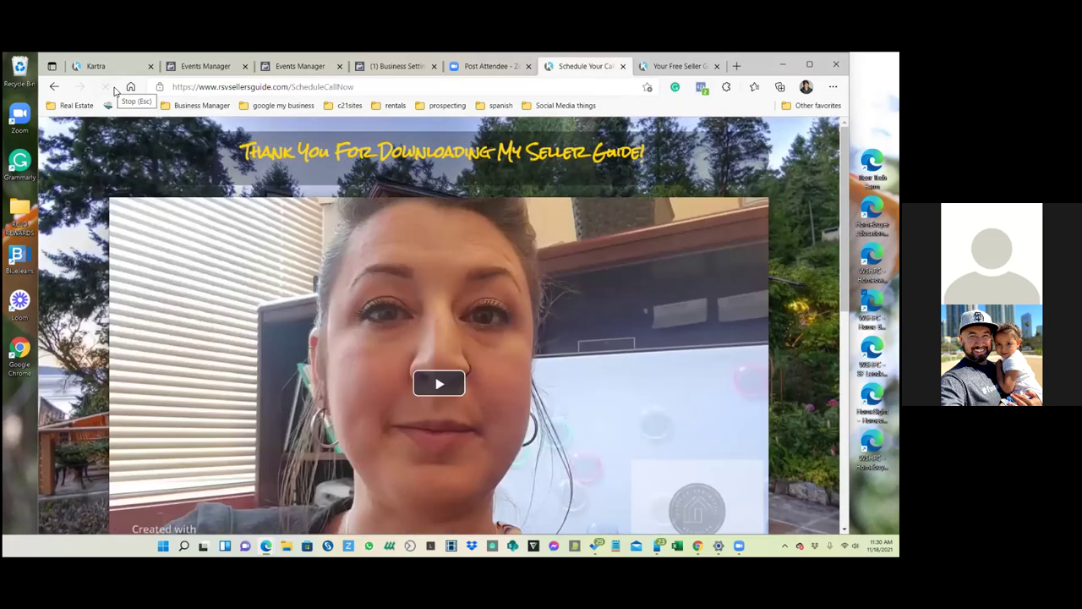
left_click(194, 68)
left_click(288, 68)
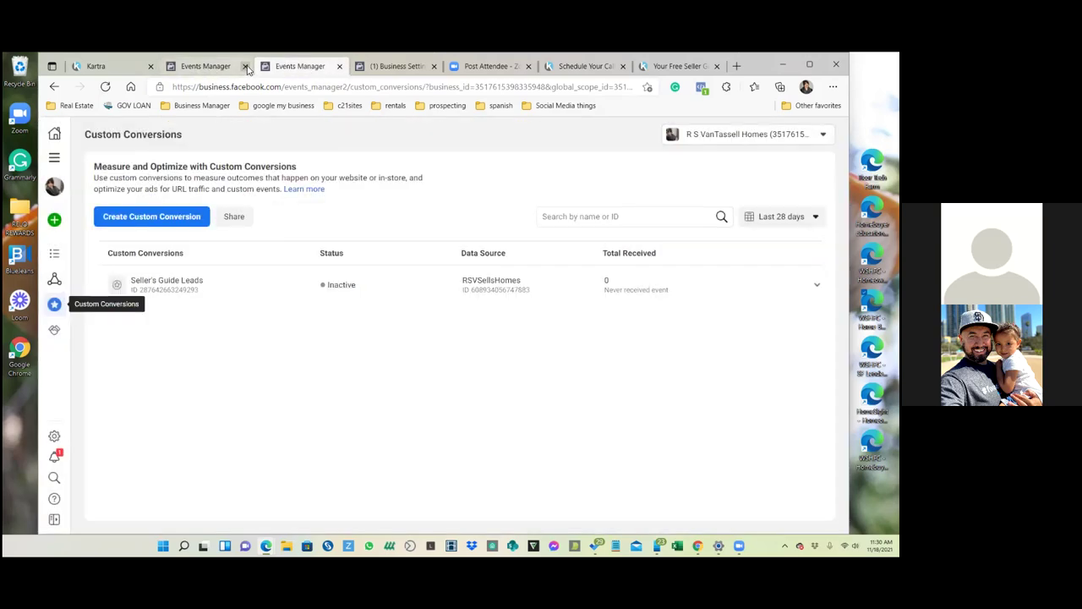
left_click(245, 66)
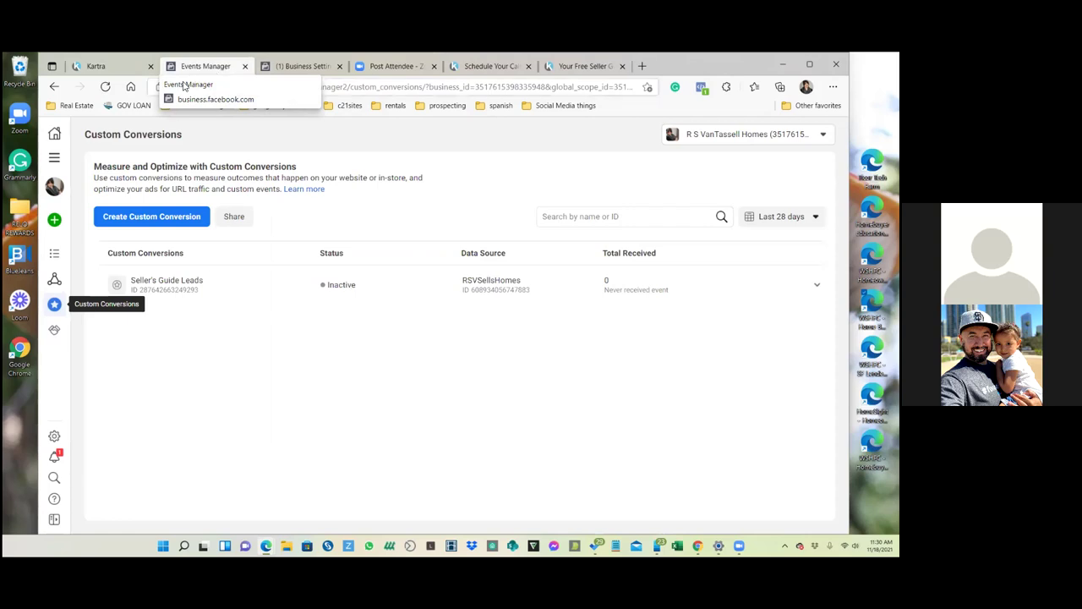
left_click(105, 87)
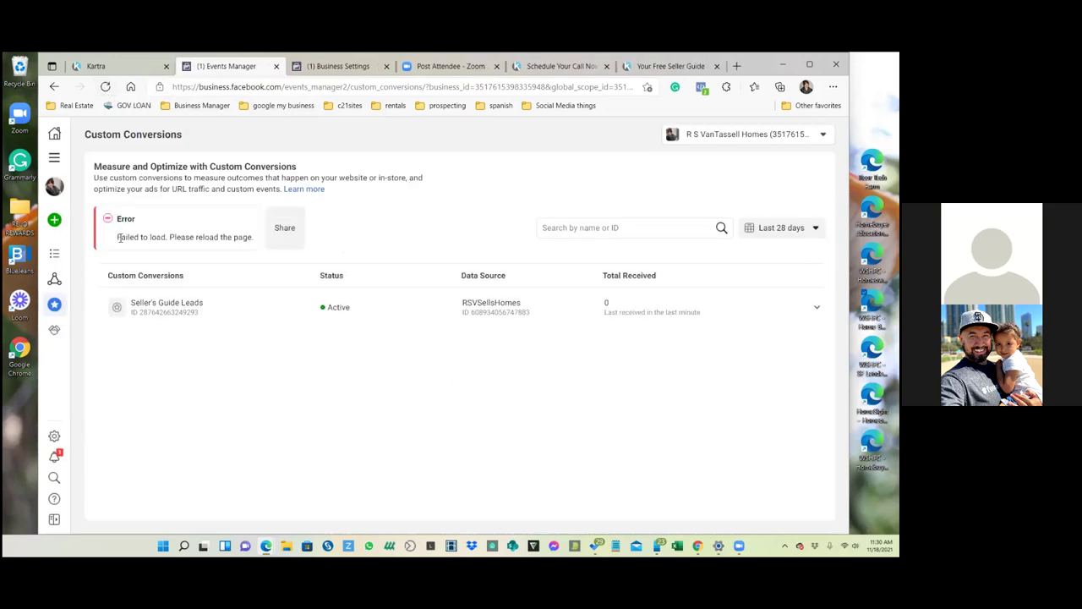
left_click_drag(104, 221, 242, 239)
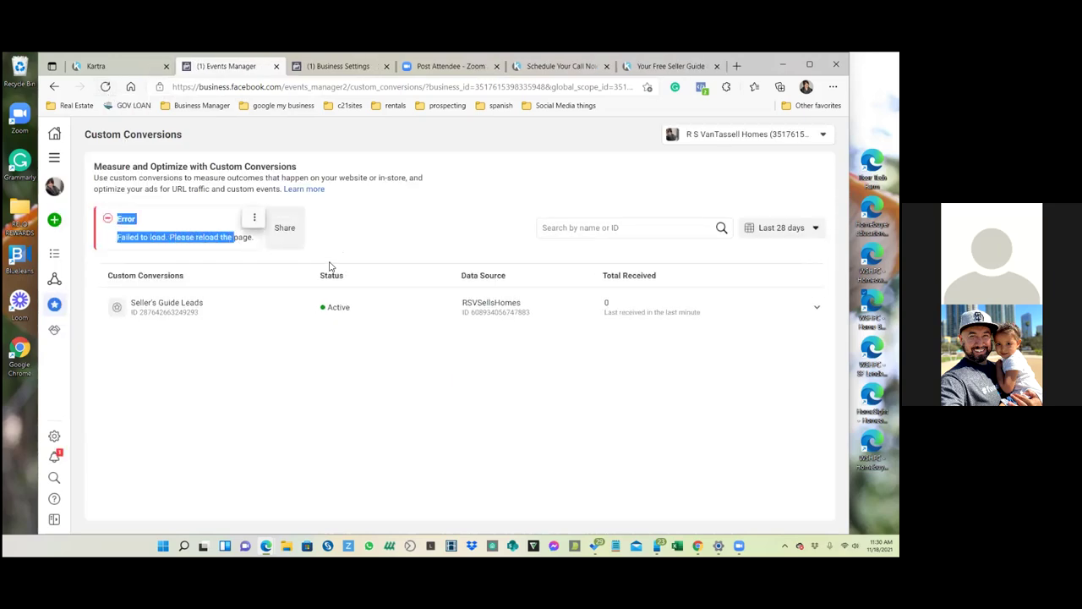
left_click(364, 241)
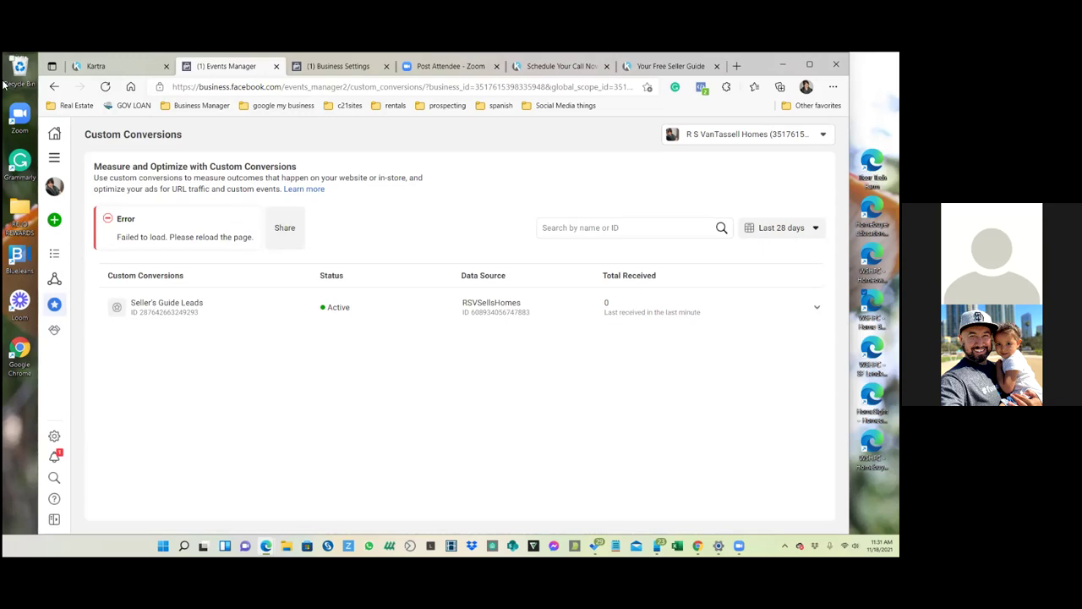
- Open the Audiences tool for the business's ad account
left_click(54, 157)
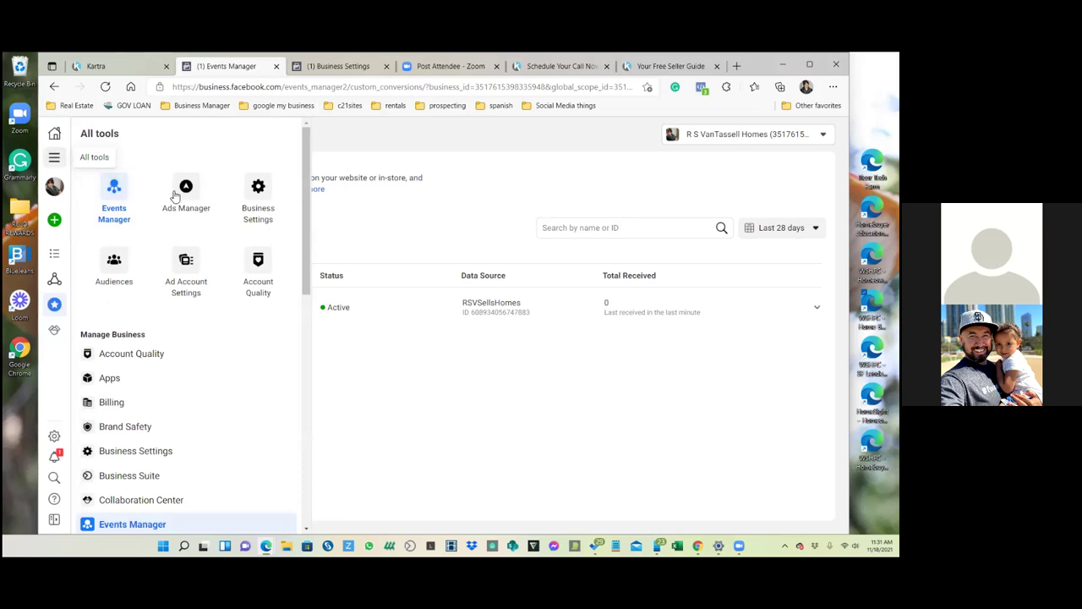
left_click(129, 266)
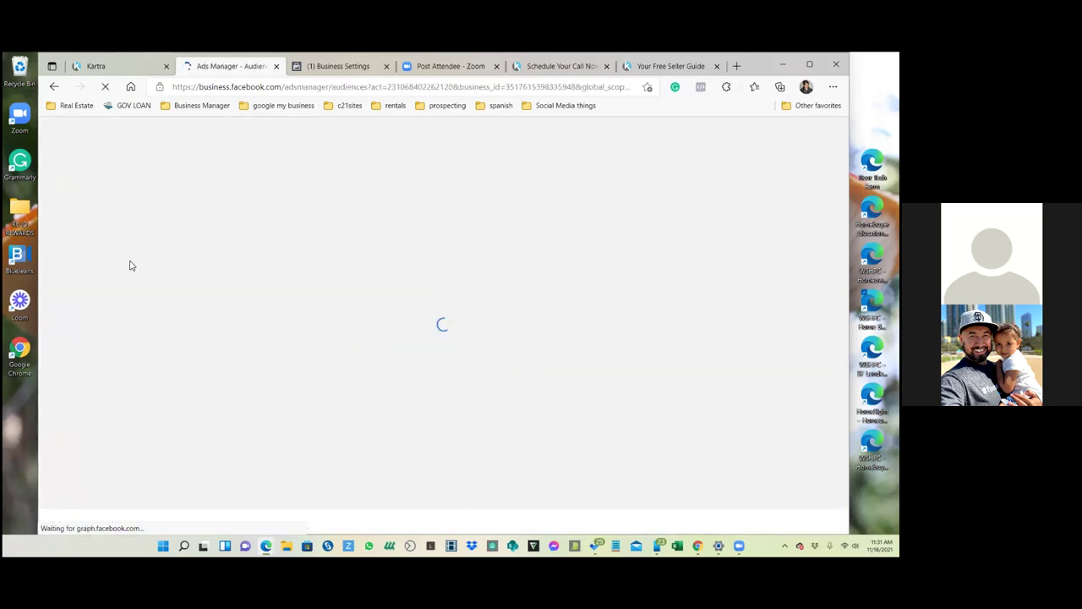